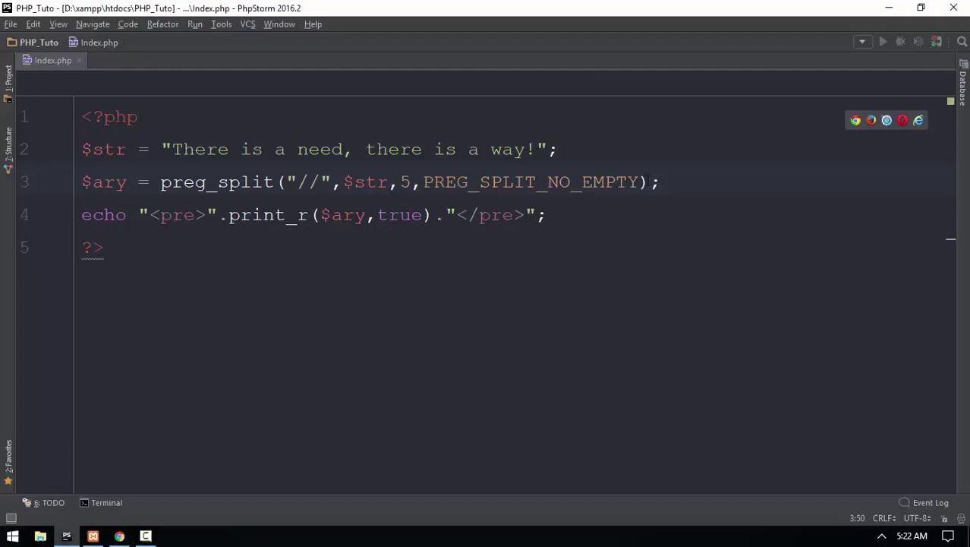
# Delete the preg_split call and its leftover assignment on line 3.
pyautogui.moveTo(649, 183); pyautogui.dragTo(160, 182)
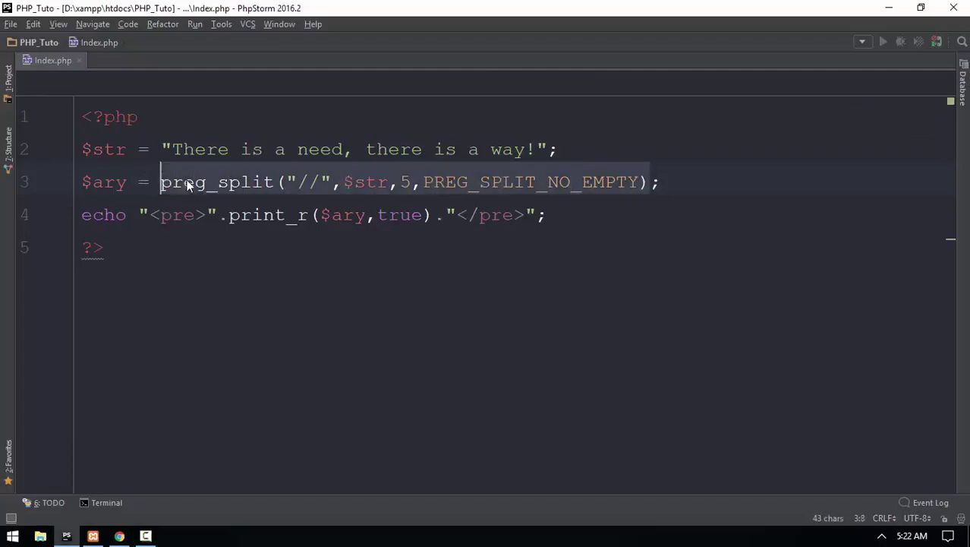
pyautogui.press('Delete')
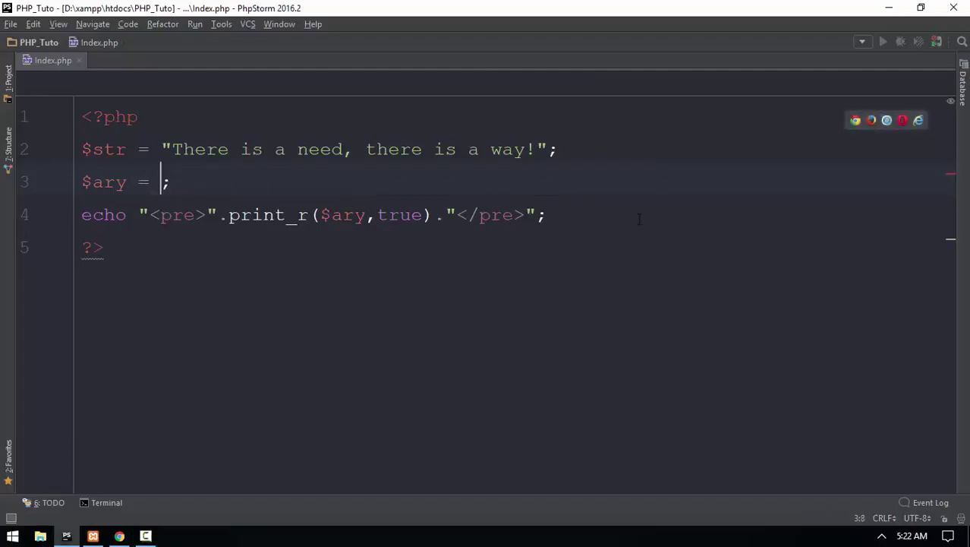
pyautogui.moveTo(172, 182); pyautogui.dragTo(30, 179)
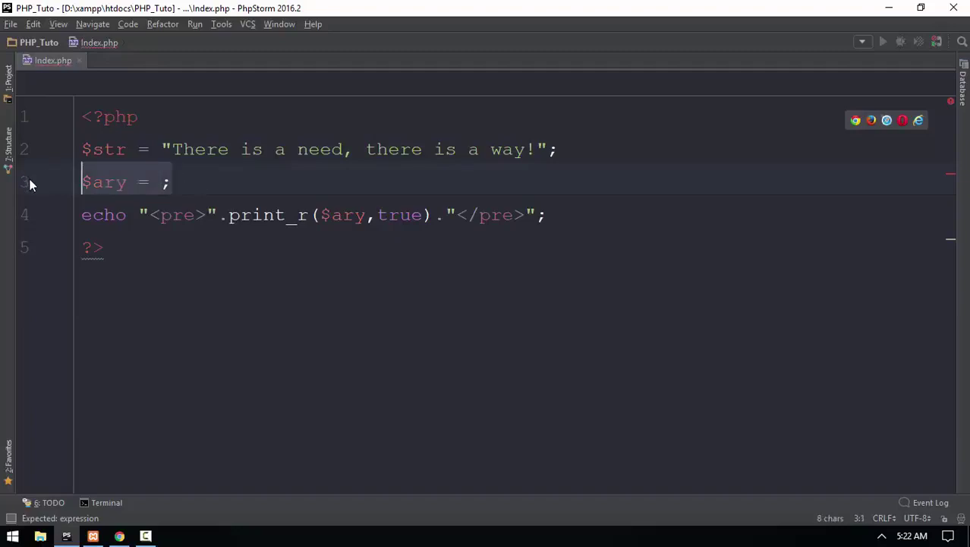
pyautogui.press('BackSpace')
pyautogui.write('$bol')
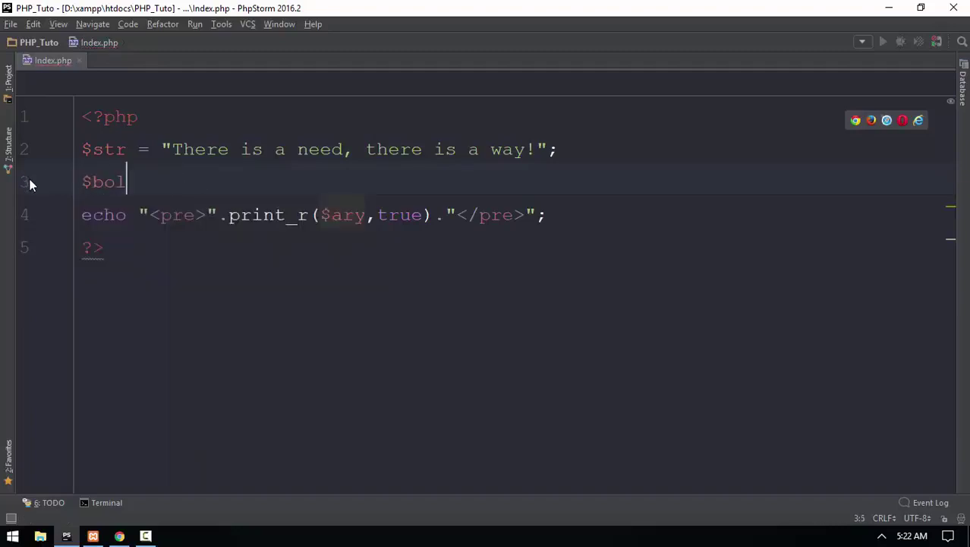
pyautogui.write(' =')
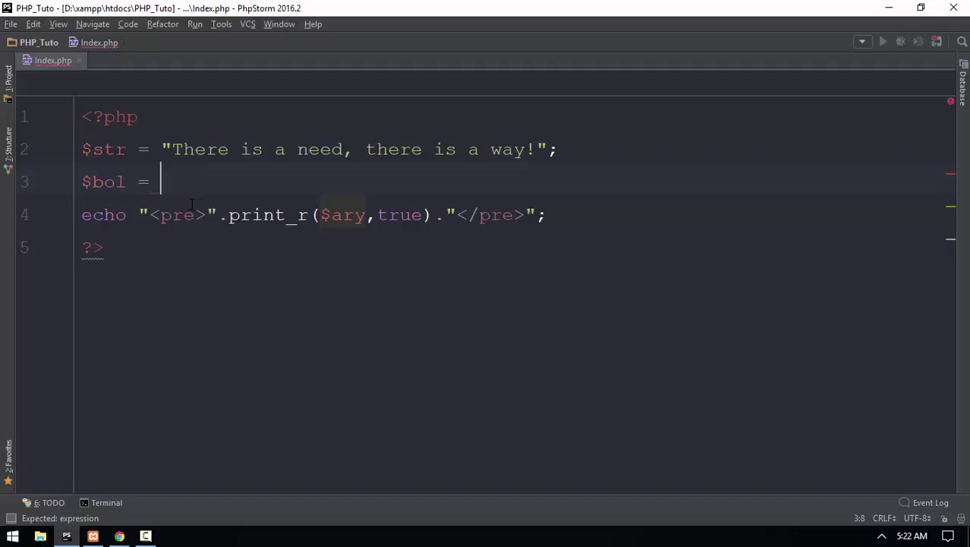
pyautogui.write('pri')
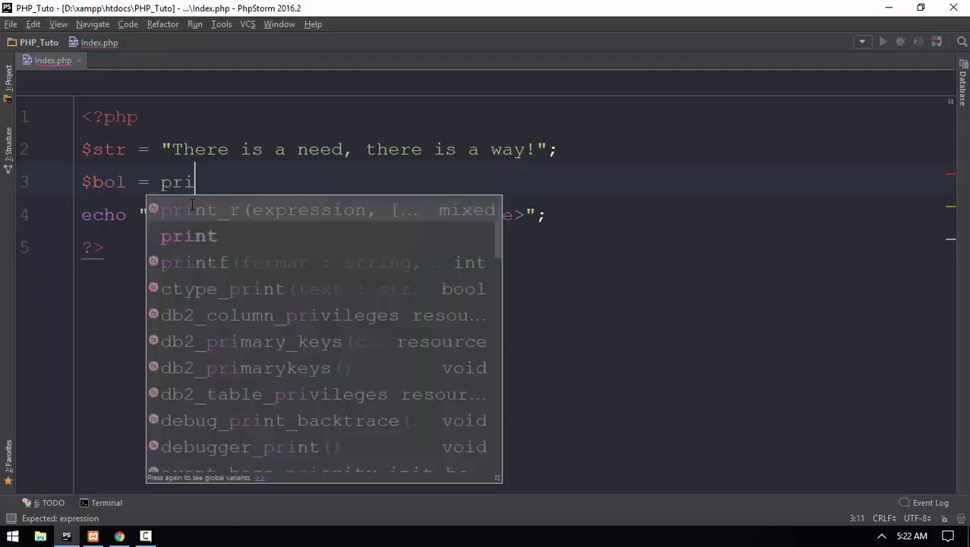
# Write $bol = preg_match('//',$str); on line 3 and select the old echo line.
pyautogui.press('BackSpace')
pyautogui.write('eg')
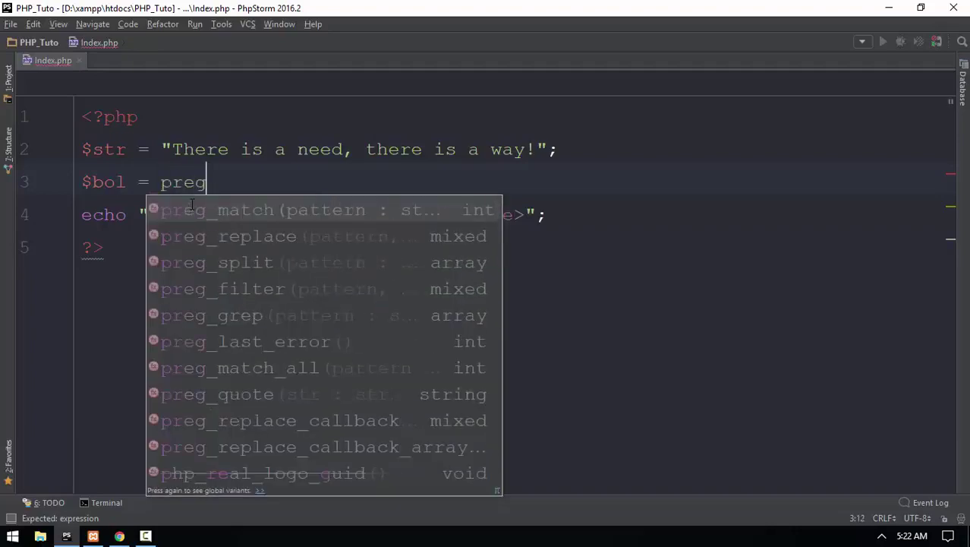
pyautogui.write('_m')
pyautogui.press('Return')
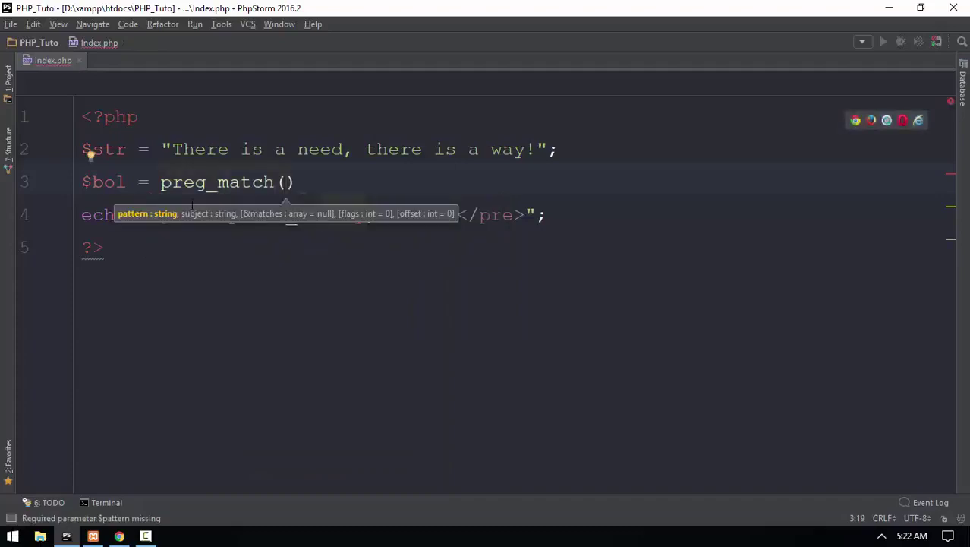
pyautogui.write("'")
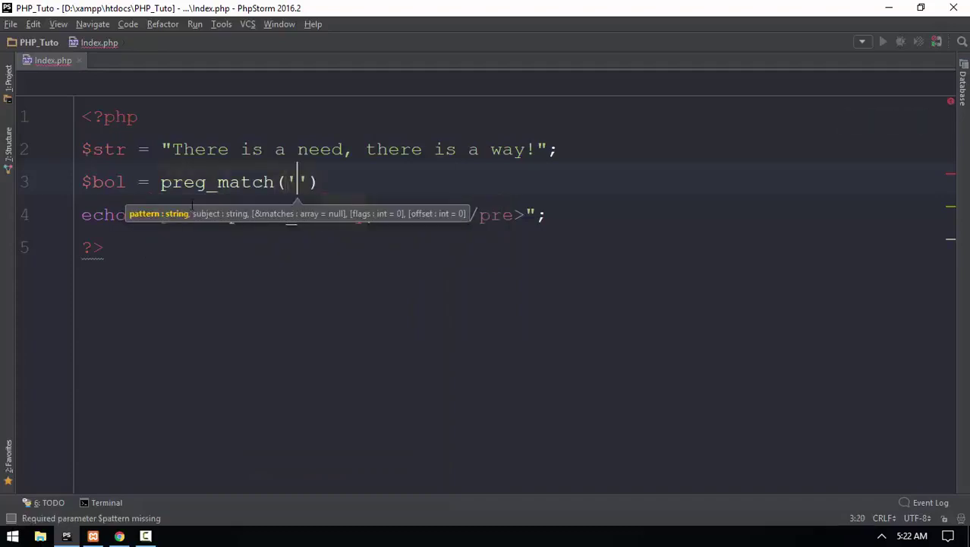
pyautogui.write('//')
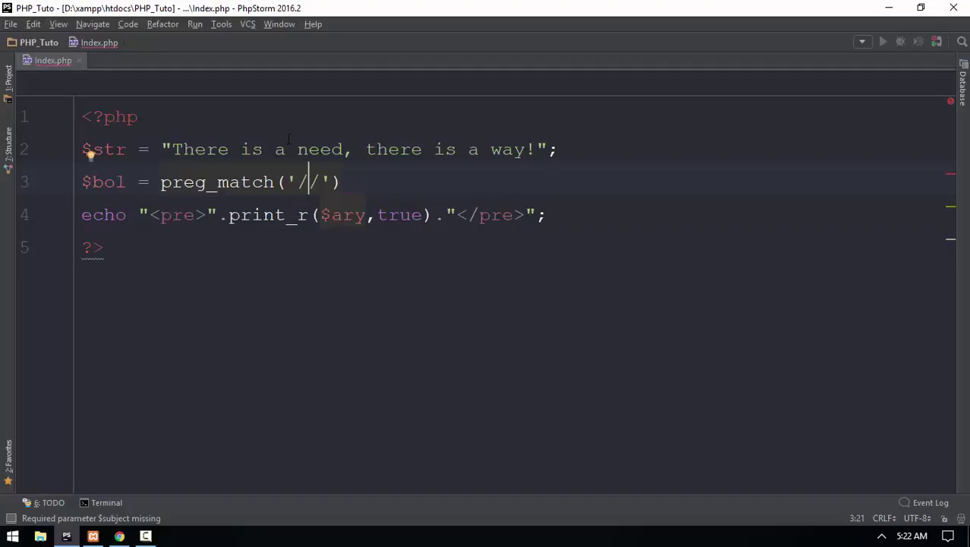
pyautogui.click(328, 174)
pyautogui.write(',')
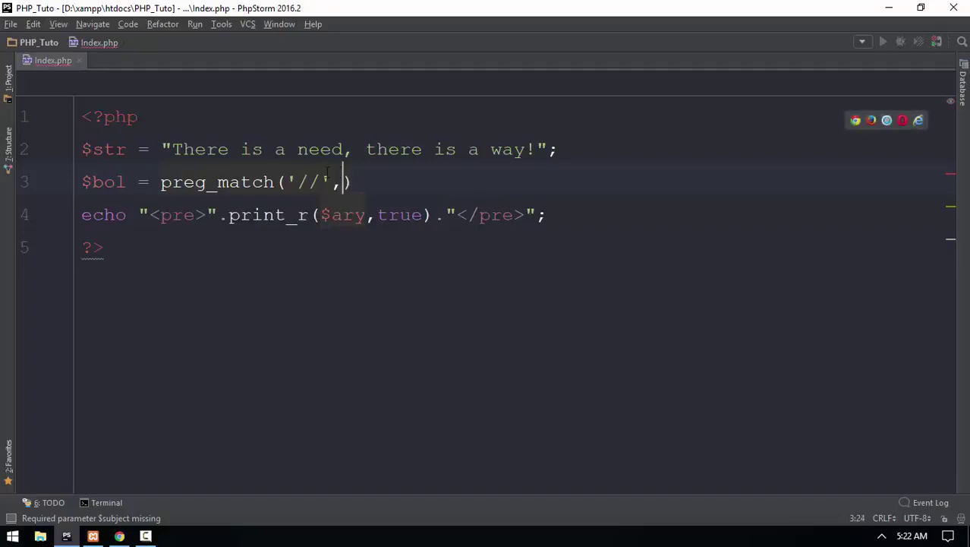
pyautogui.write('$')
pyautogui.press('Return')
pyautogui.write(';')
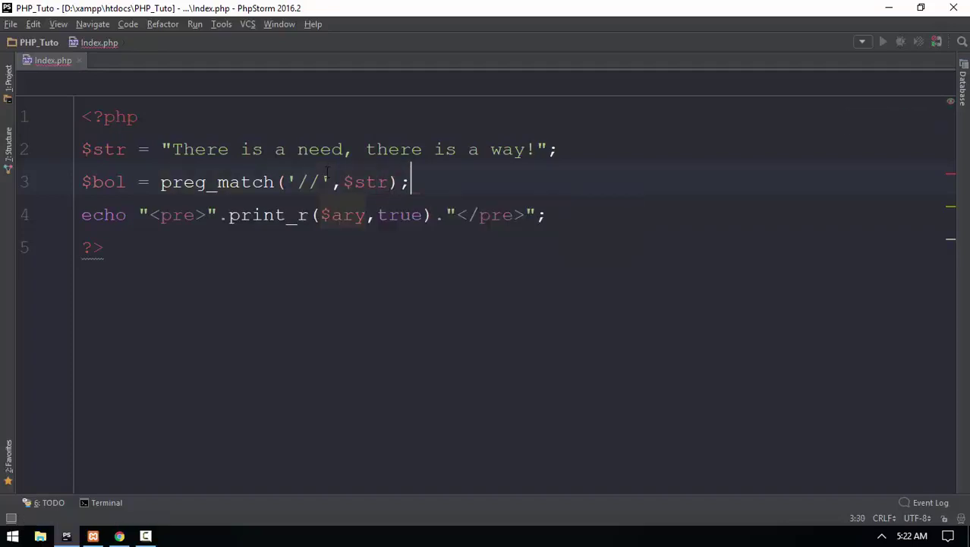
pyautogui.click(377, 182)
pyautogui.click(320, 183)
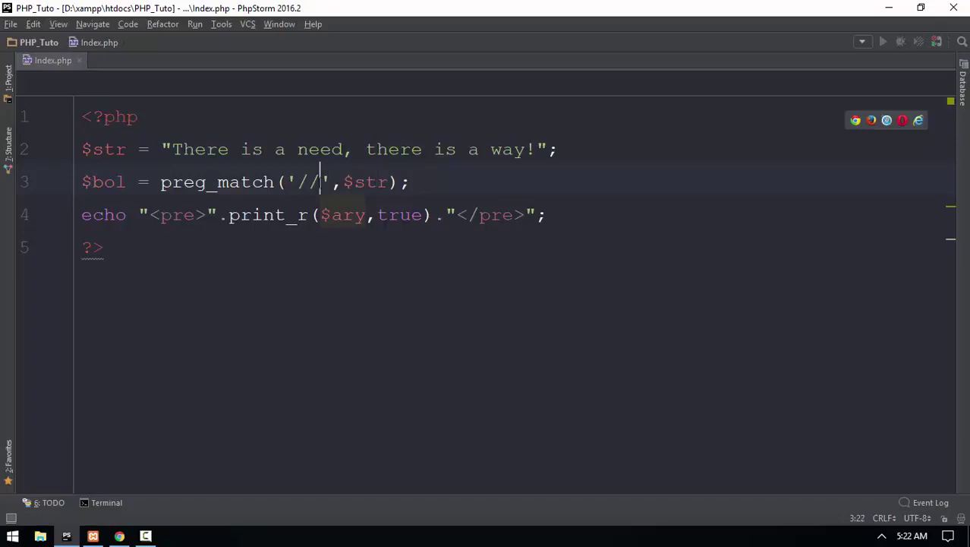
pyautogui.moveTo(588, 222); pyautogui.dragTo(72, 219)
pyautogui.write('e')
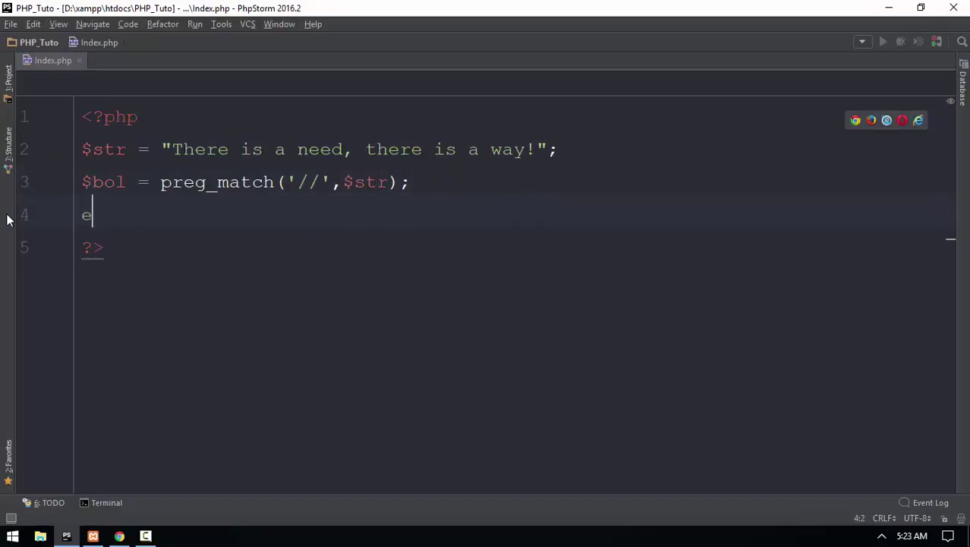
pyautogui.write('cho $bol ')
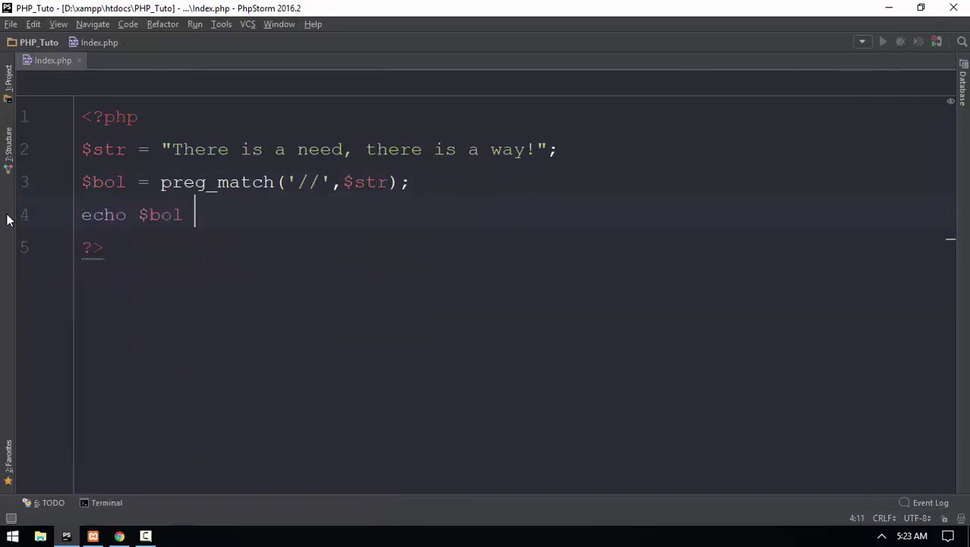
pyautogui.write('? "TRUE')
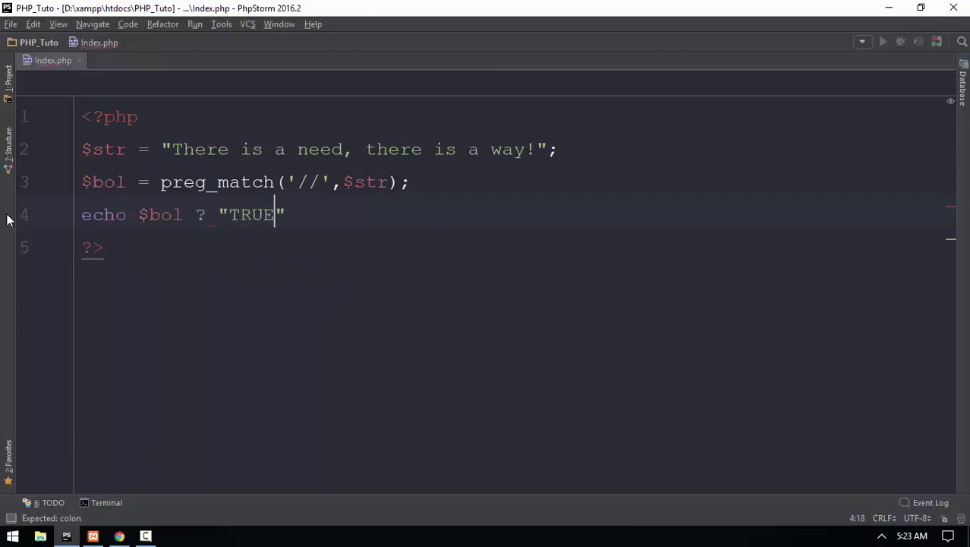
pyautogui.write('" : "FALSE')
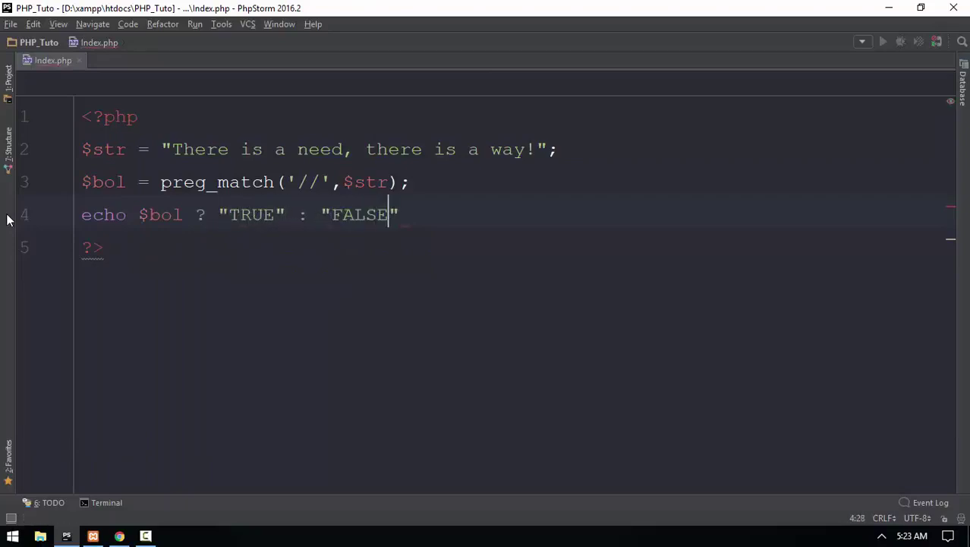
pyautogui.write('";')
# Open Index.php in Chrome, showing TRUE, and close the duplicate tabs.
pyautogui.click(859, 123)
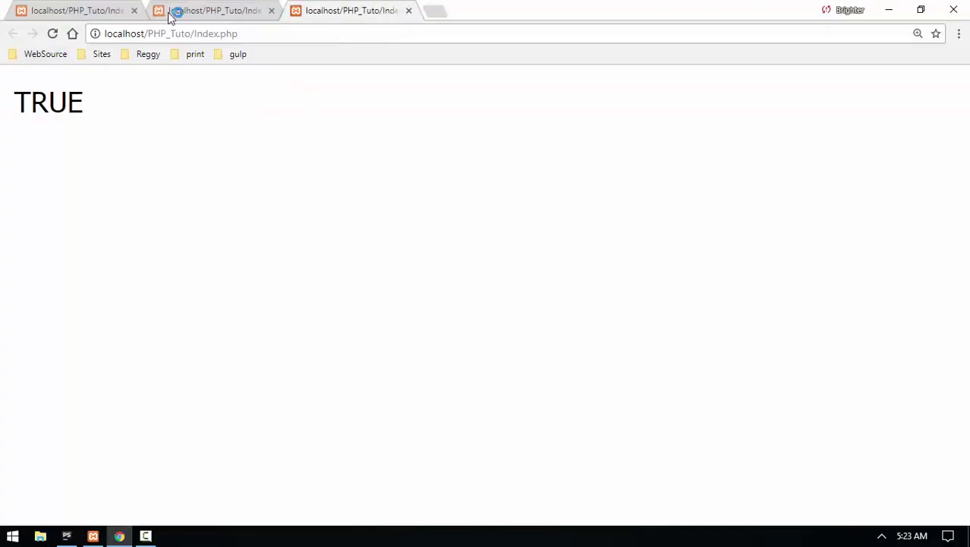
pyautogui.click(135, 11)
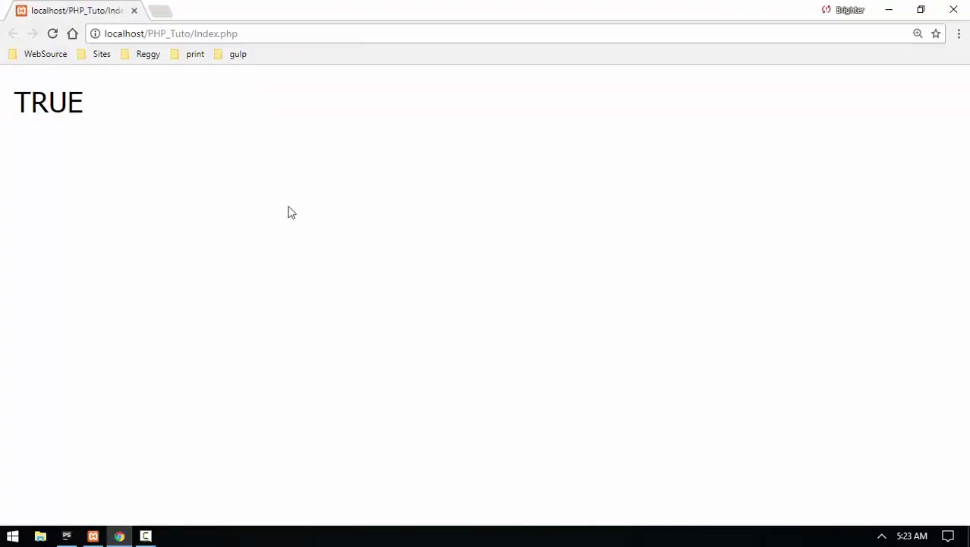
pyautogui.hotkey('alt', 'Tab')
# Make the pattern a single dot and reload the page.
pyautogui.click(308, 183)
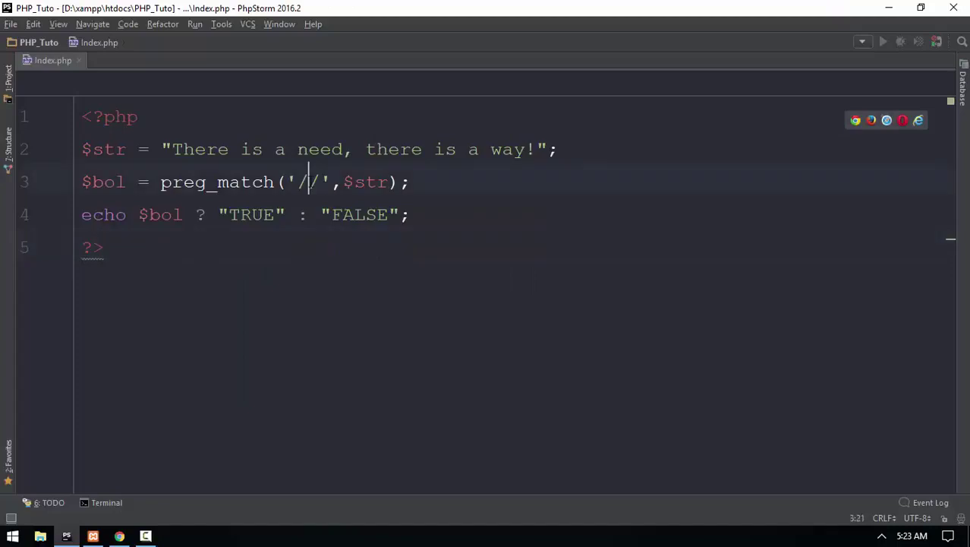
pyautogui.write('.')
pyautogui.hotkey('alt', 'Tab')
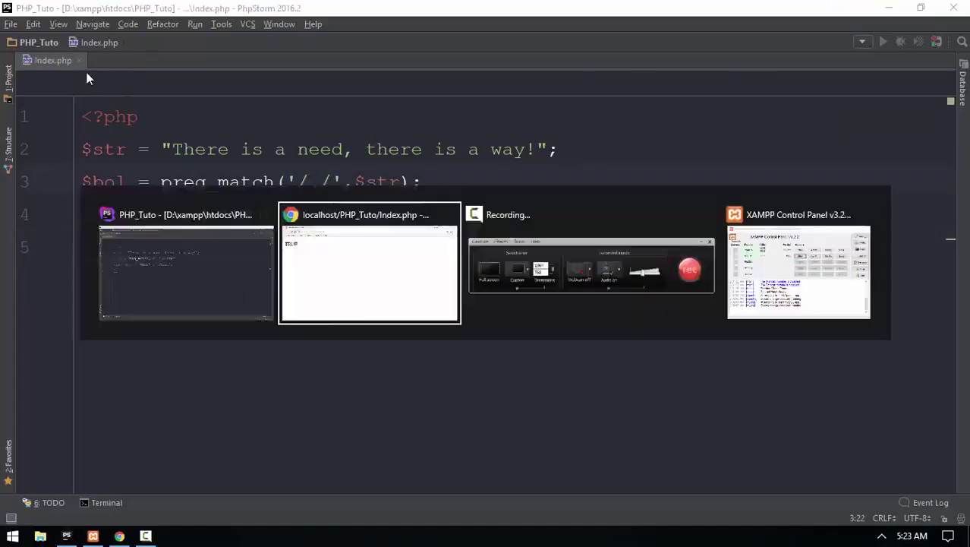
pyautogui.click(51, 33)
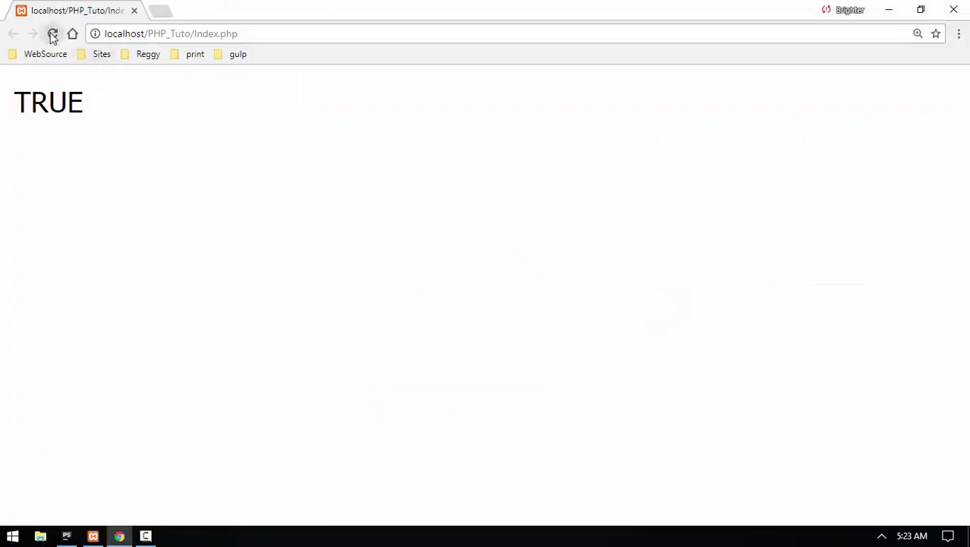
# Insert a backslash before the pattern's dot, giving '/\./', and reload Chrome to see FALSE.
pyautogui.doubleClick(104, 102)
pyautogui.hotkey('alt', 'Tab')
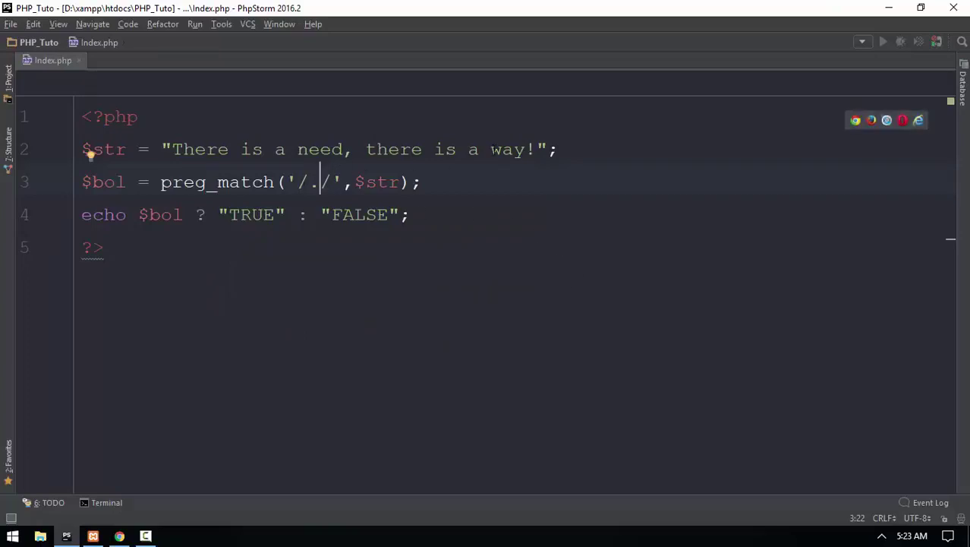
pyautogui.moveTo(535, 150); pyautogui.dragTo(173, 149)
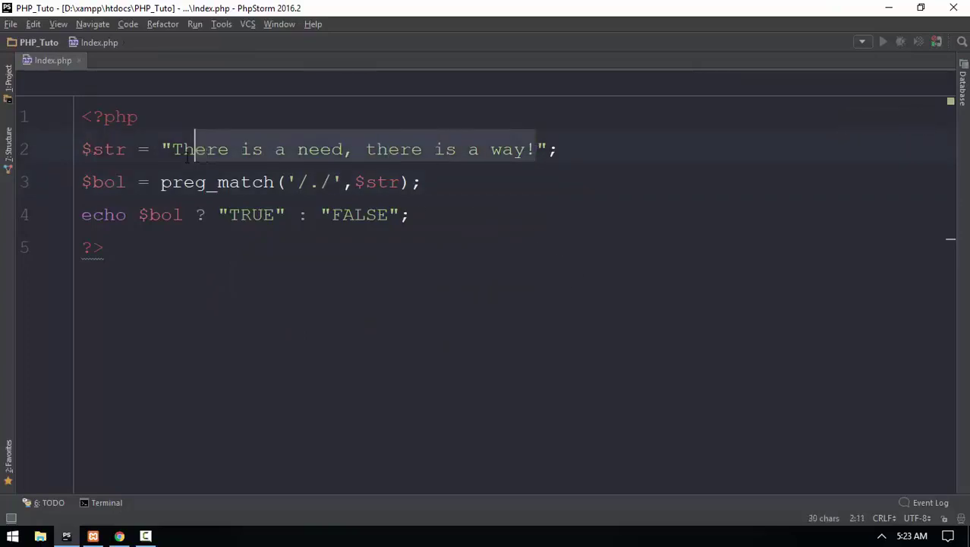
pyautogui.click(320, 182)
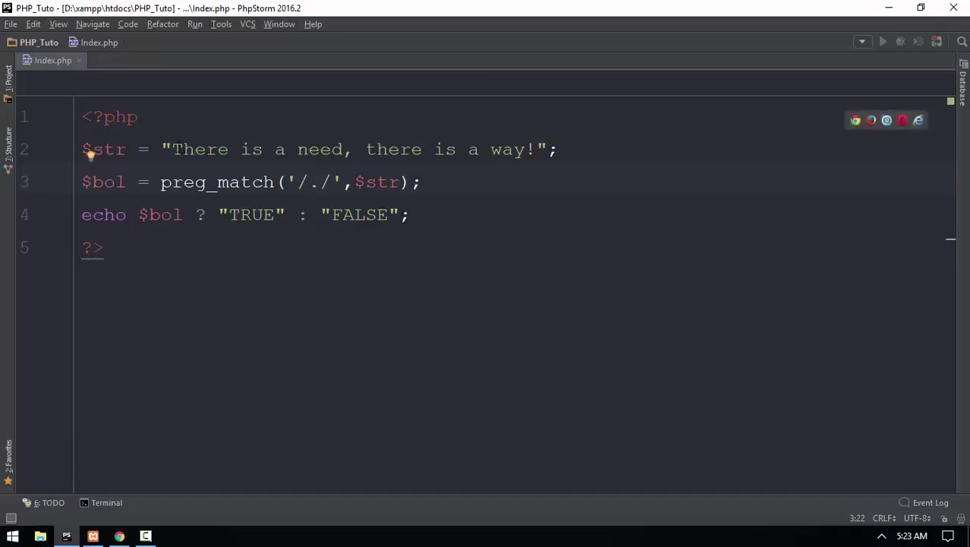
pyautogui.moveTo(173, 149); pyautogui.dragTo(502, 150)
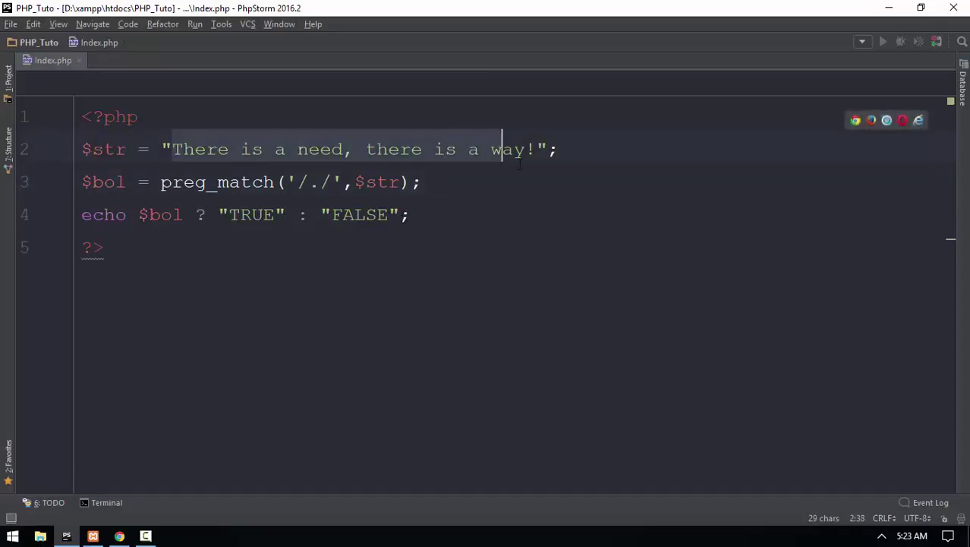
pyautogui.click(311, 182)
pyautogui.write('\\')
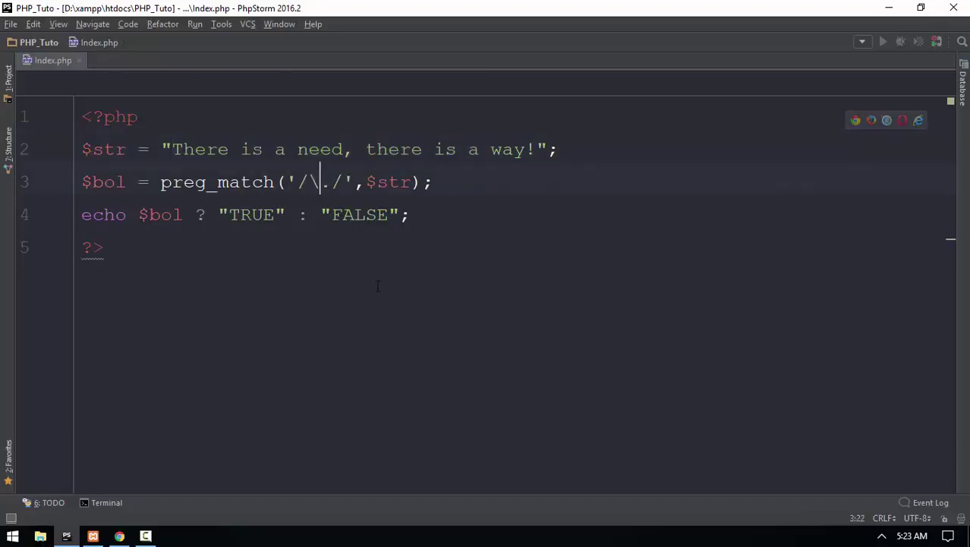
pyautogui.hotkey('alt', 'Tab')
pyautogui.press('F5')
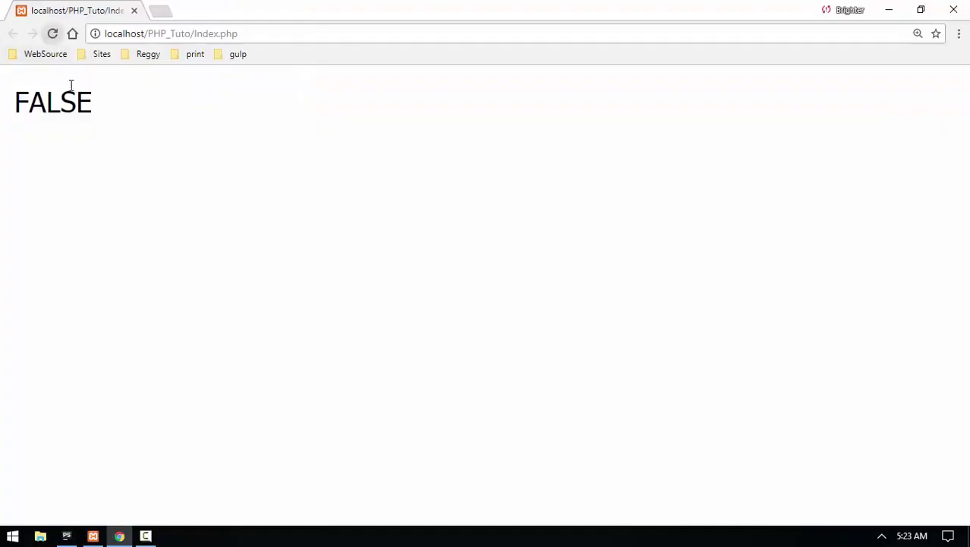
pyautogui.moveTo(95, 102); pyautogui.dragTo(2, 113)
pyautogui.hotkey('alt', 'Tab')
# Delete the escaped dot from the pattern and reload Chrome, which shows TRUE.
pyautogui.moveTo(536, 149); pyautogui.dragTo(172, 149)
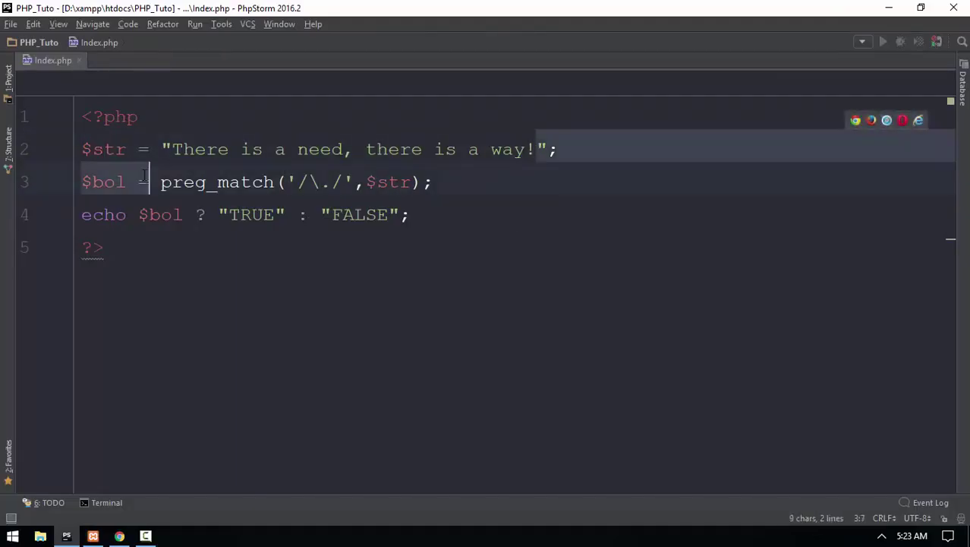
pyautogui.hotkey('shift', 'Left')
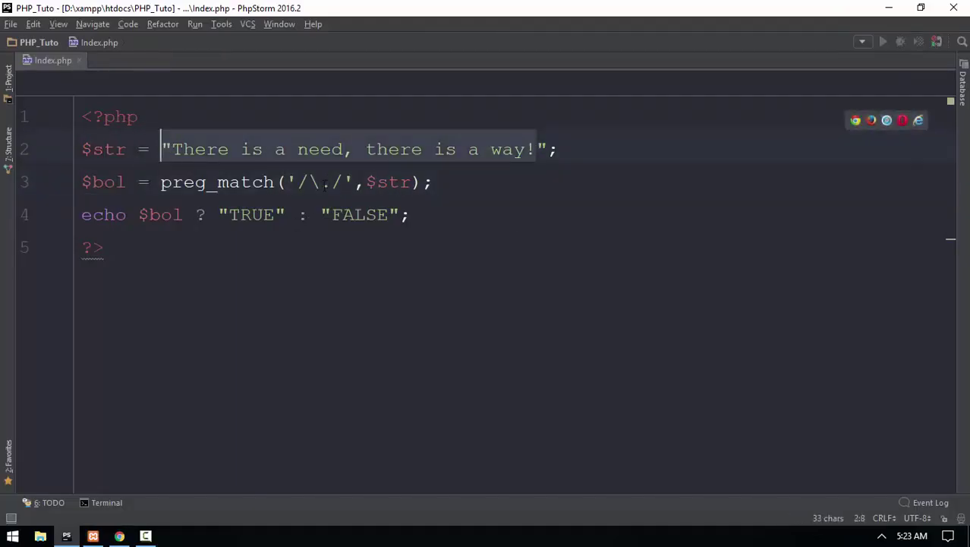
pyautogui.click(329, 183)
pyautogui.press('BackSpace')
pyautogui.press('BackSpace')
pyautogui.write('(')
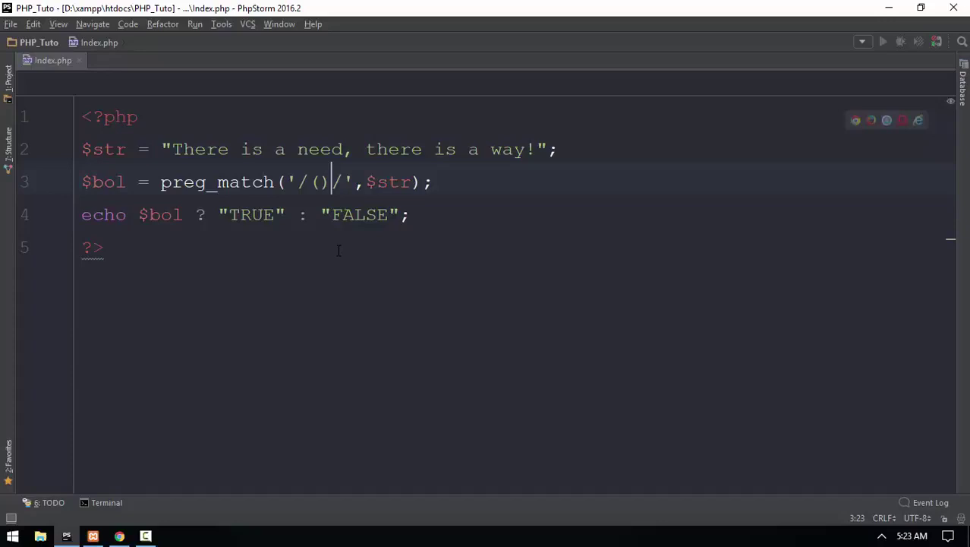
pyautogui.write('.')
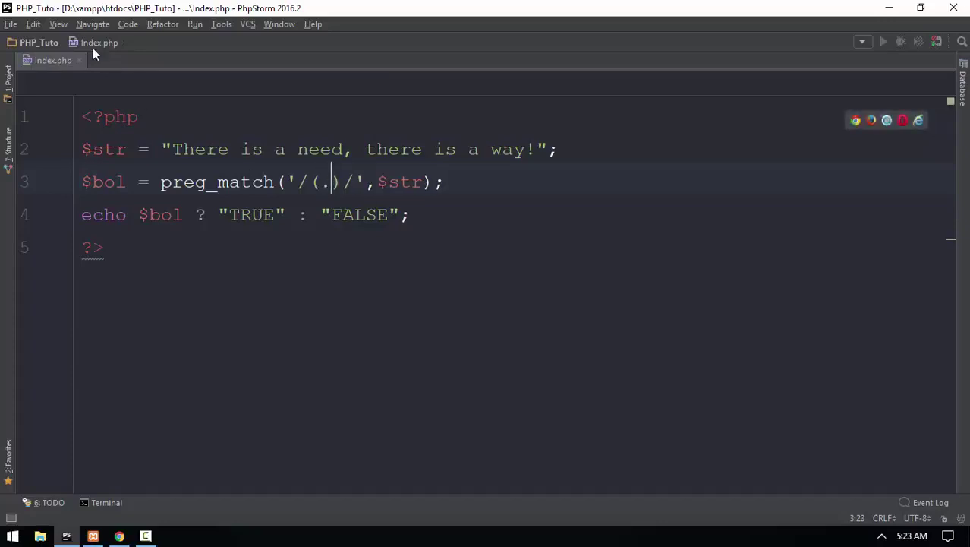
pyautogui.hotkey('alt', 'Tab')
pyautogui.click(53, 33)
pyautogui.moveTo(112, 98); pyautogui.dragTo(7, 115)
pyautogui.hotkey('alt', 'Tab')
# Wrap the pattern in a bracketed group, removing the escaped dot and stray comma.
pyautogui.hotkey('shift', 'Left')
pyautogui.moveTo(173, 149); pyautogui.dragTo(536, 148)
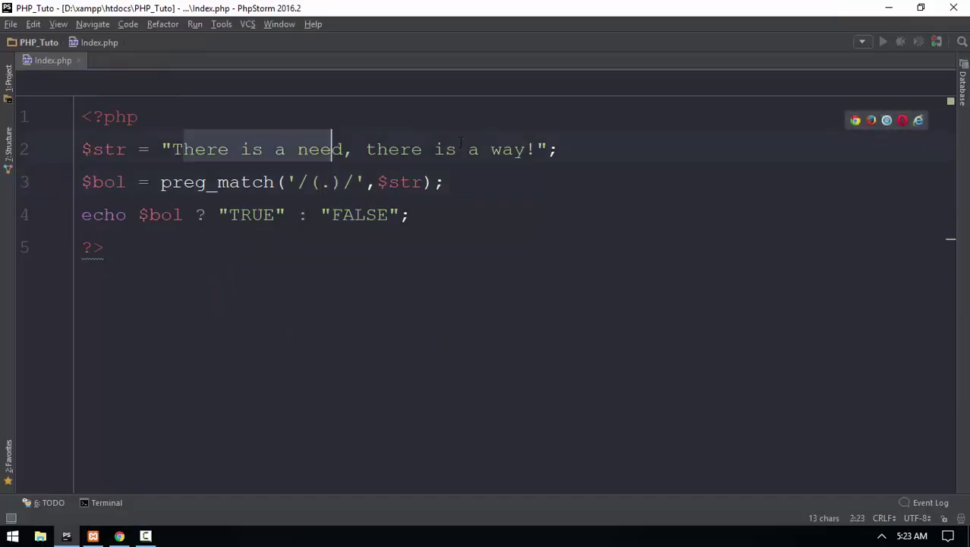
pyautogui.click(322, 183)
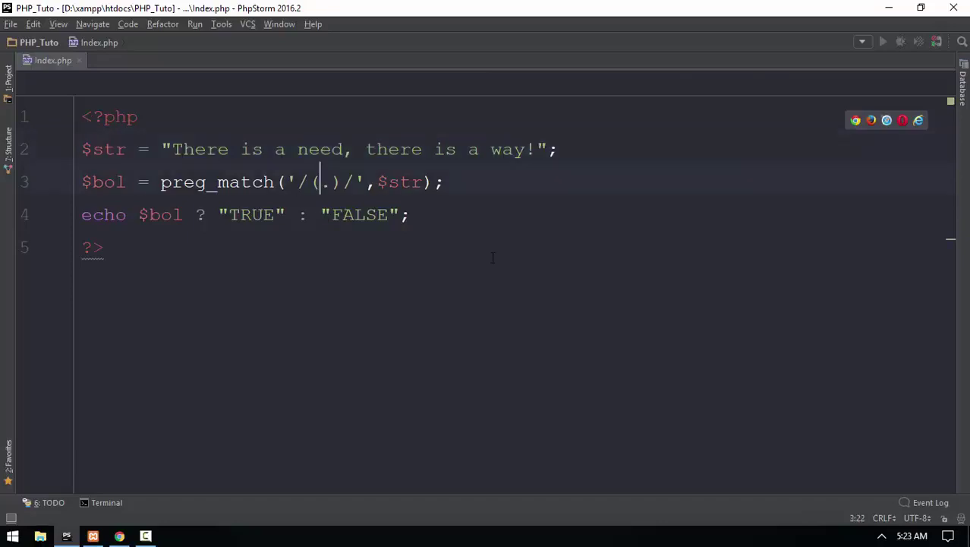
pyautogui.write('\\')
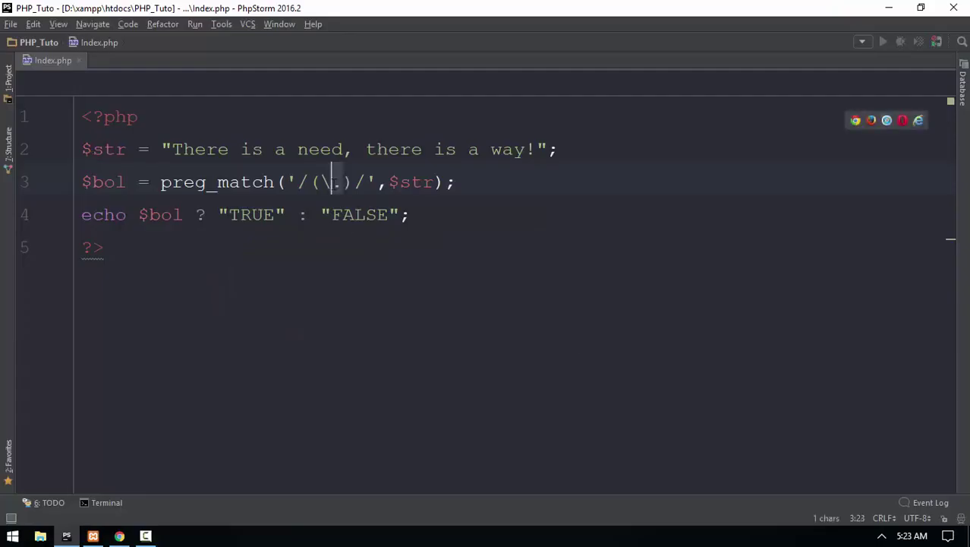
pyautogui.press('BackSpace')
pyautogui.write('[]')
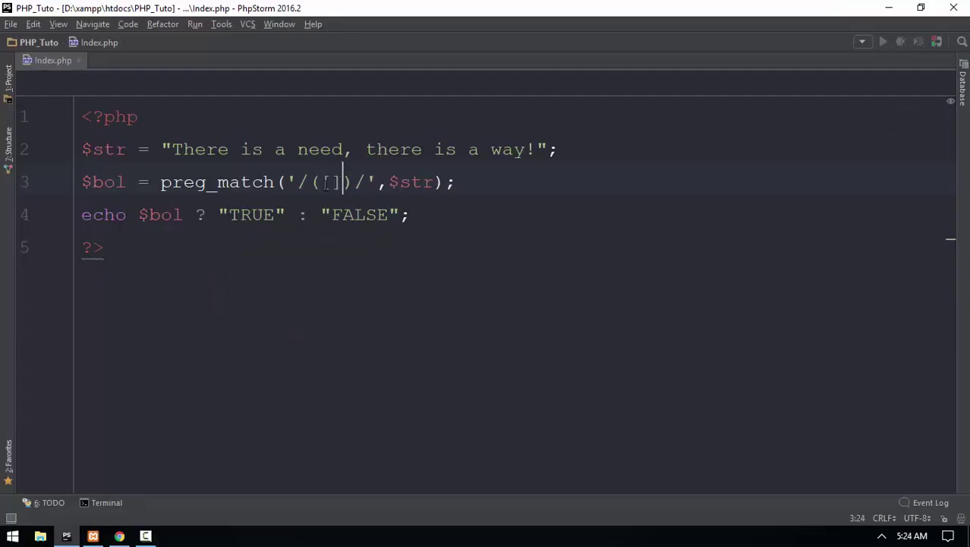
pyautogui.press('Left')
pyautogui.write(',')
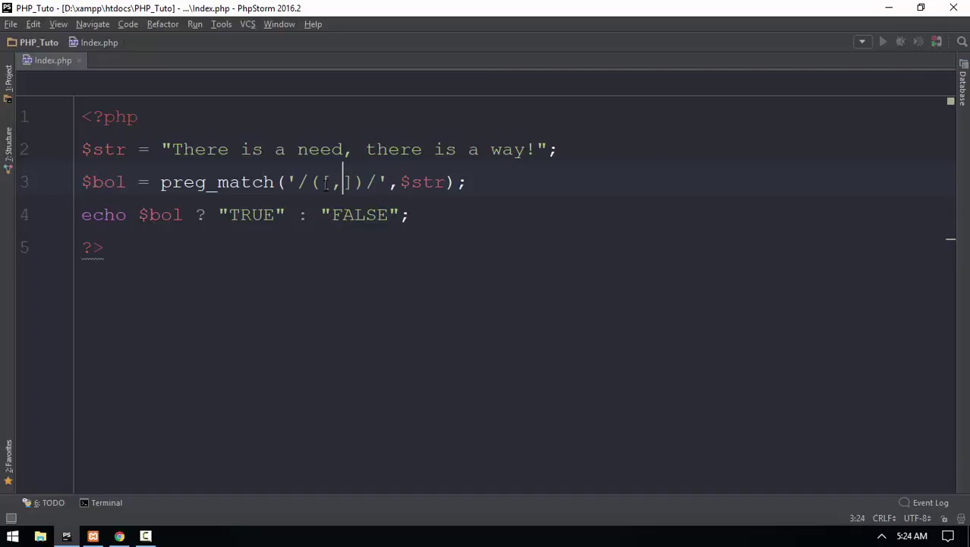
pyautogui.press('BackSpace')
pyautogui.write('.')
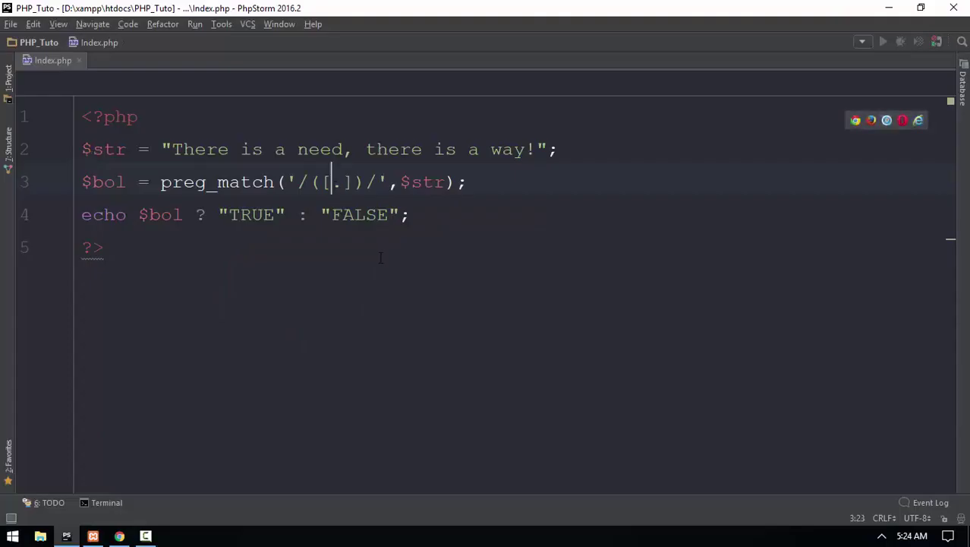
pyautogui.write('\\')
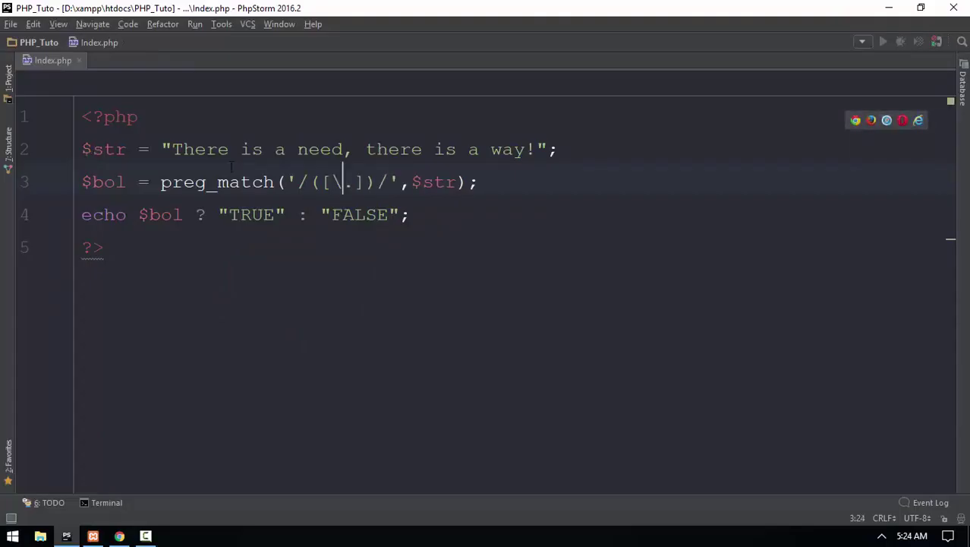
# Reload Chrome, then delete the bracket's backslash and the sentence's exclamation mark.
pyautogui.hotkey('alt', 'Tab')
pyautogui.click(53, 34)
pyautogui.hotkey('alt', 'Tab')
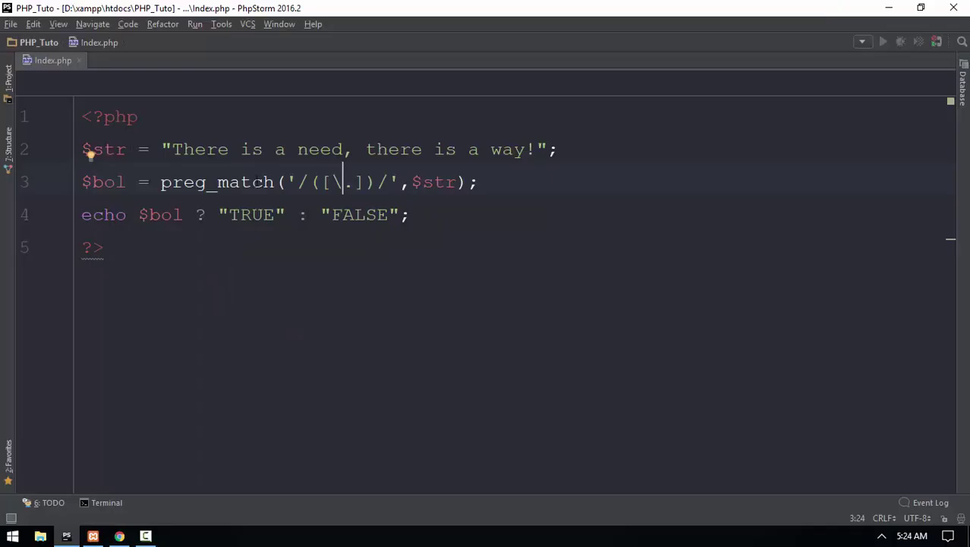
pyautogui.doubleClick(339, 182)
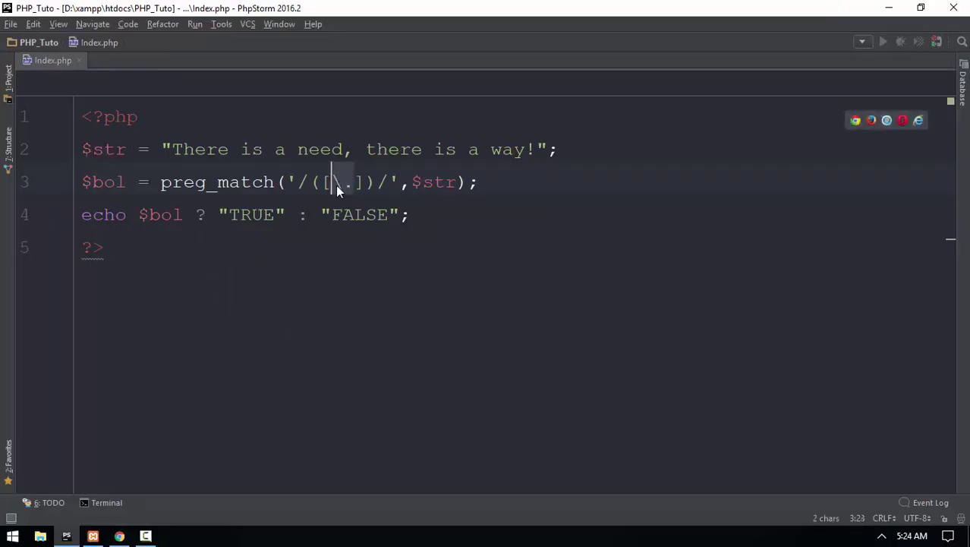
pyautogui.press('BackSpace')
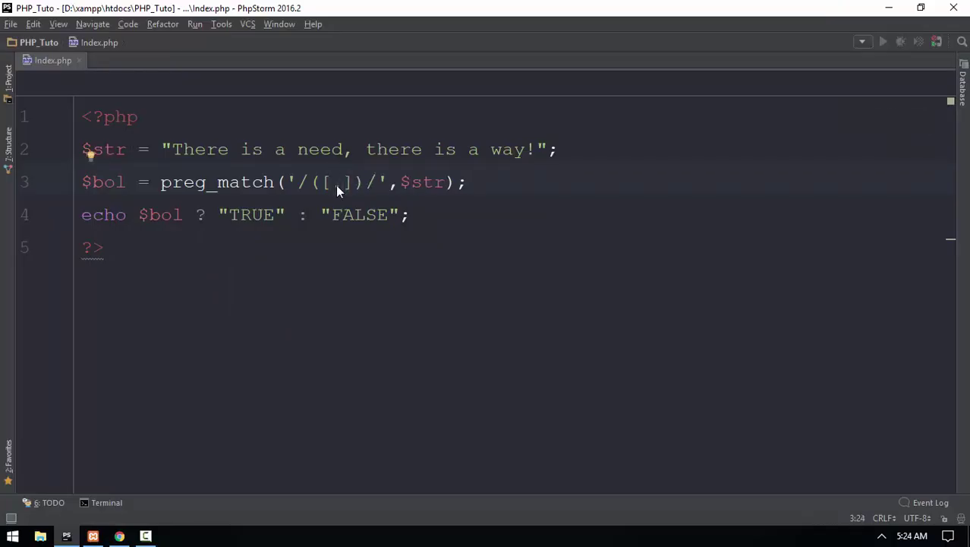
pyautogui.write('.')
pyautogui.click(531, 146)
pyautogui.press('BackSpace')
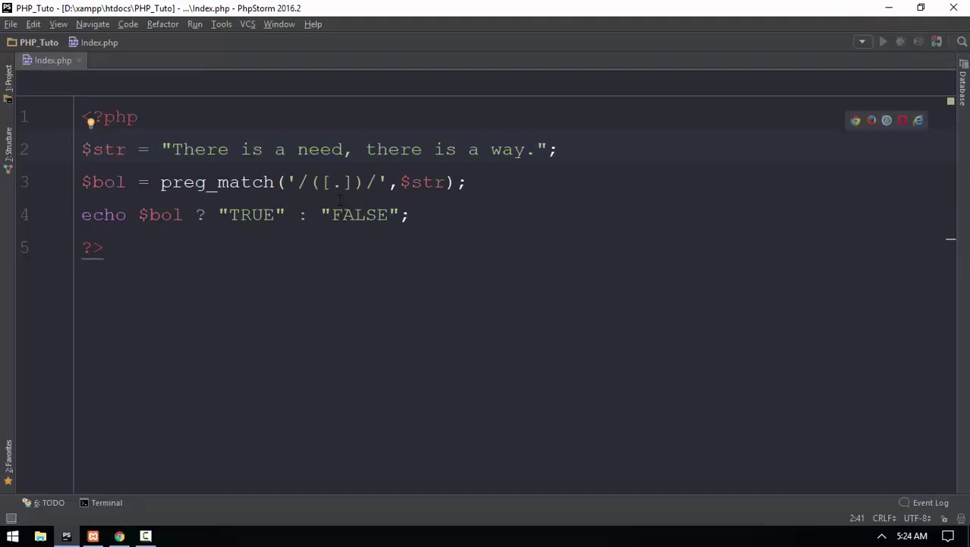
# Clear the dots from the brackets, leaving '([])', and end the sentence with a period.
pyautogui.moveTo(343, 183); pyautogui.dragTo(332, 182)
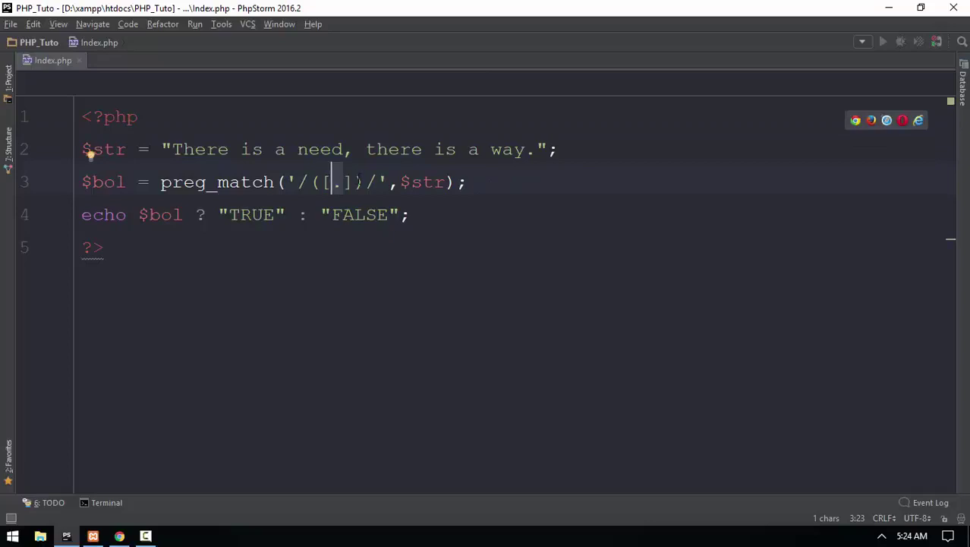
pyautogui.moveTo(366, 182); pyautogui.dragTo(308, 182)
pyautogui.click(342, 195)
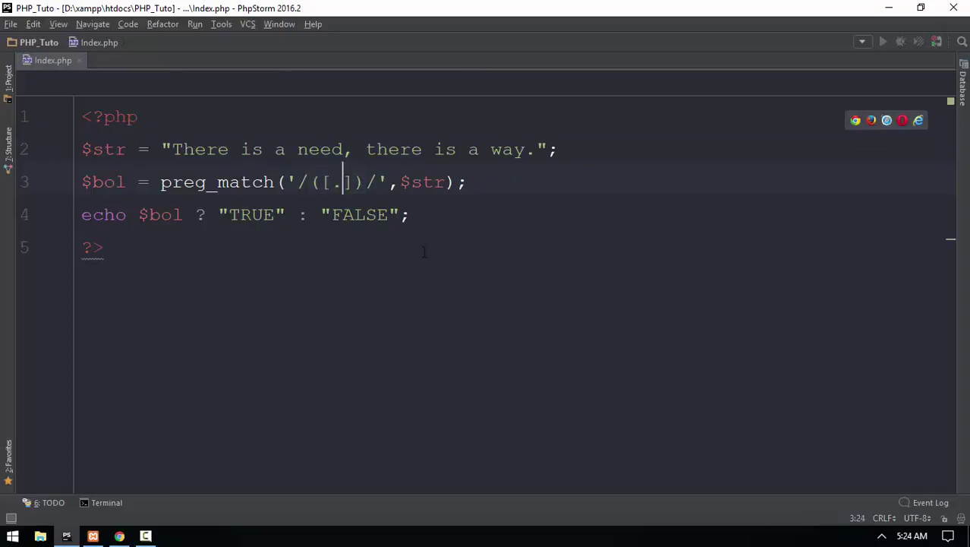
pyautogui.press('BackSpace')
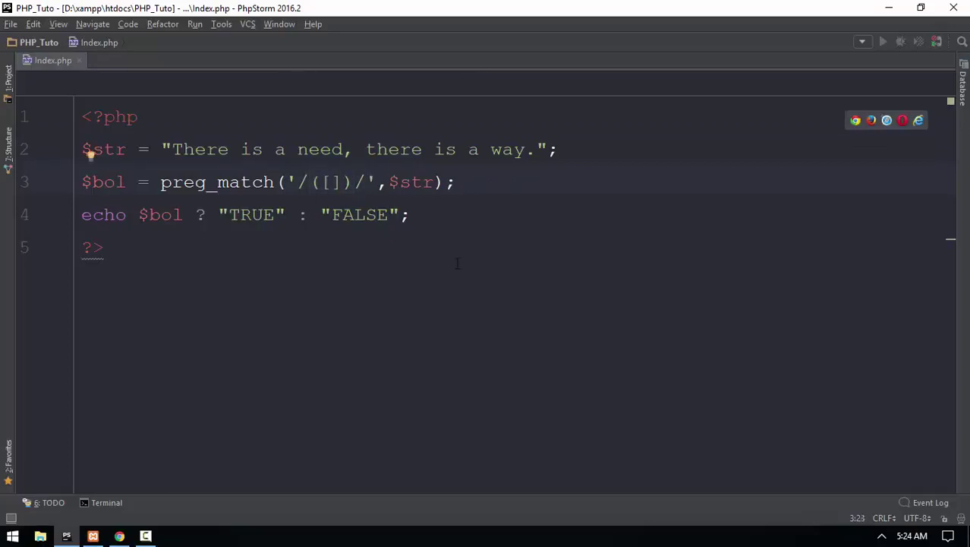
pyautogui.write('.')
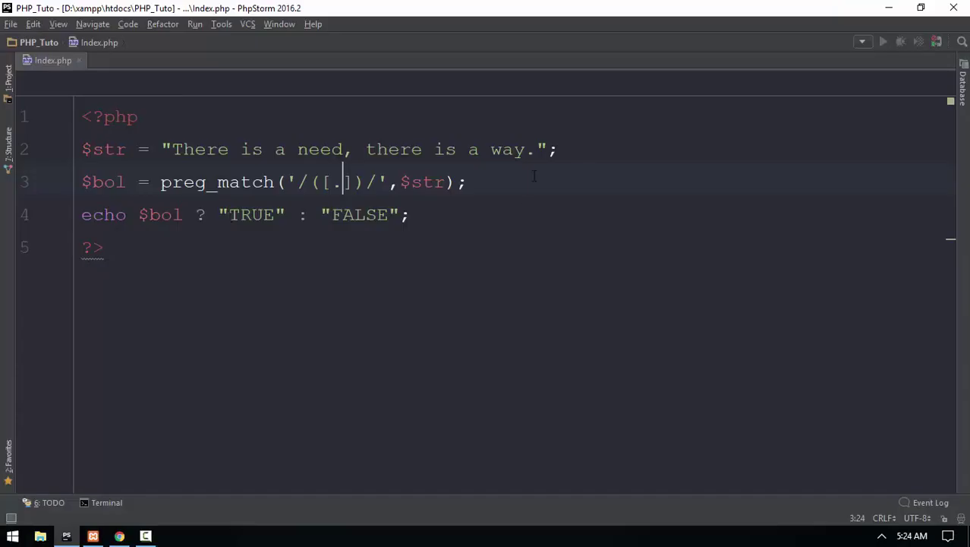
pyautogui.moveTo(535, 150); pyautogui.dragTo(524, 149)
pyautogui.click(334, 183)
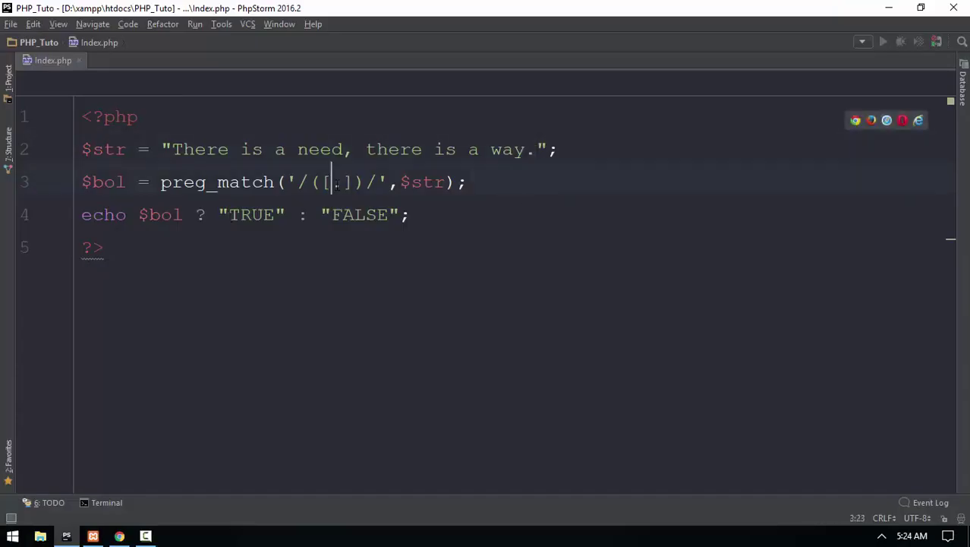
pyautogui.press('Delete')
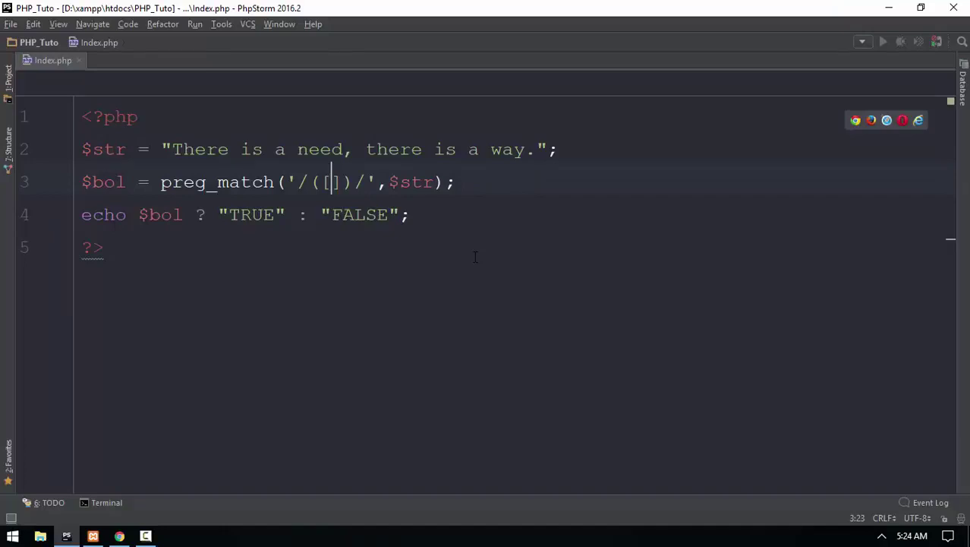
pyautogui.write('\\s')
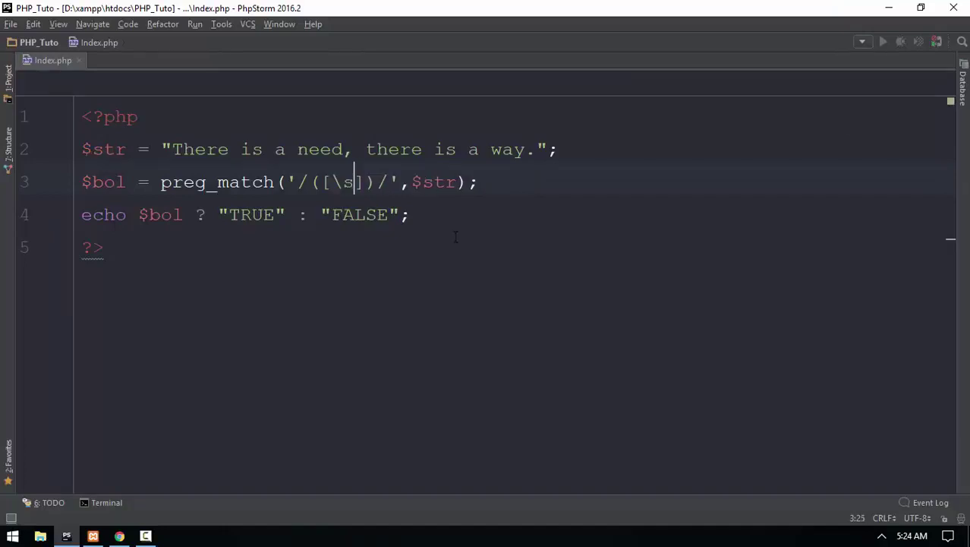
# Replace the sentence with 'BrighterMyanmar' and reload Chrome, which shows FALSE.
pyautogui.doubleClick(229, 149)
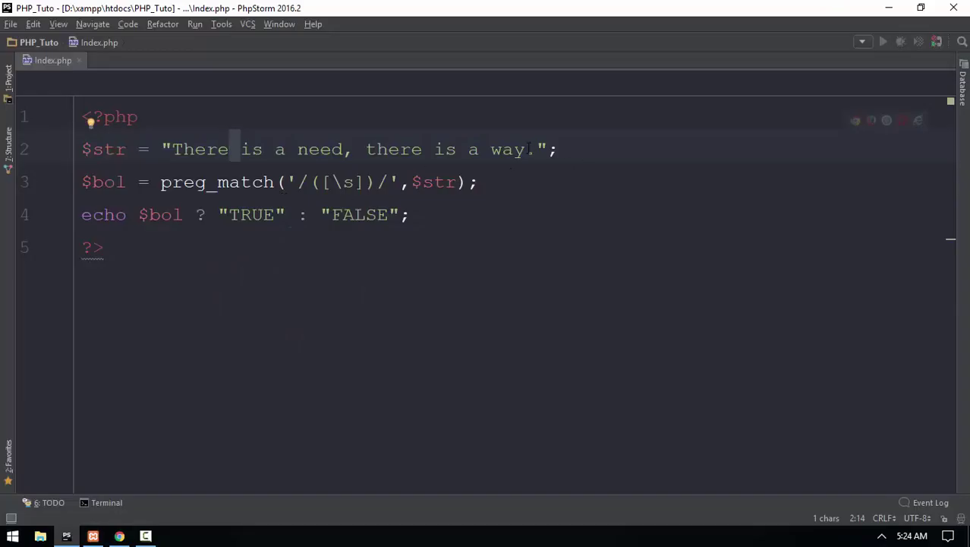
pyautogui.moveTo(535, 149); pyautogui.dragTo(174, 148)
pyautogui.write('R')
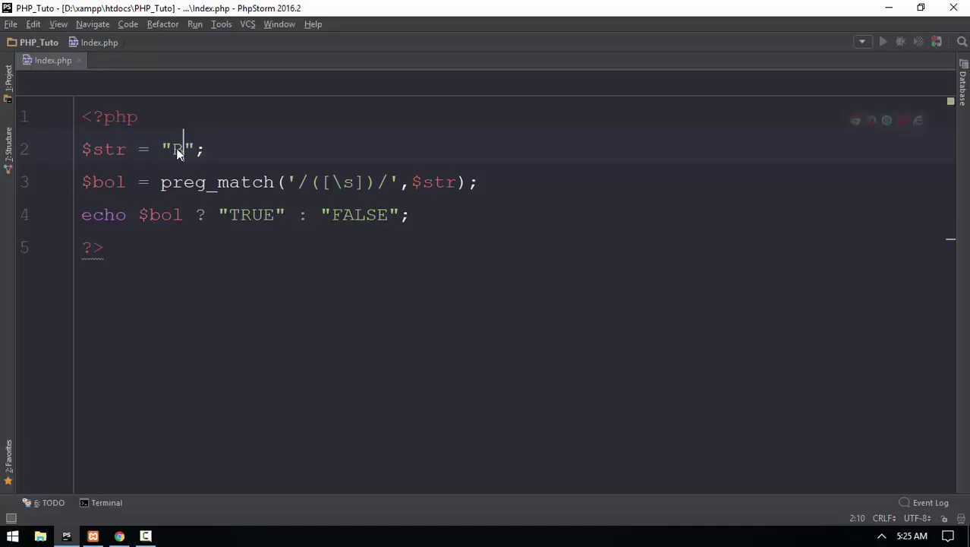
pyautogui.write('righterMyanmar')
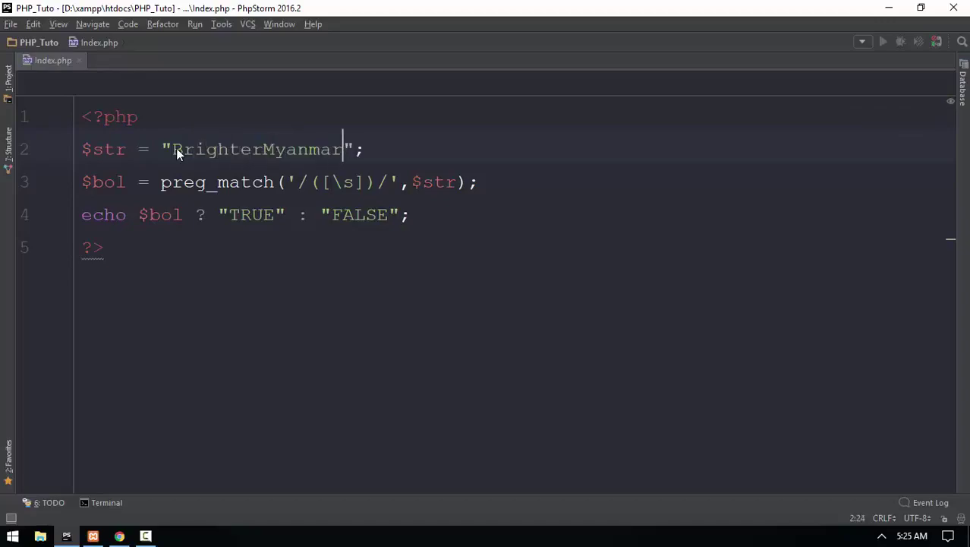
pyautogui.hotkey('alt', 'Tab')
pyautogui.click(52, 34)
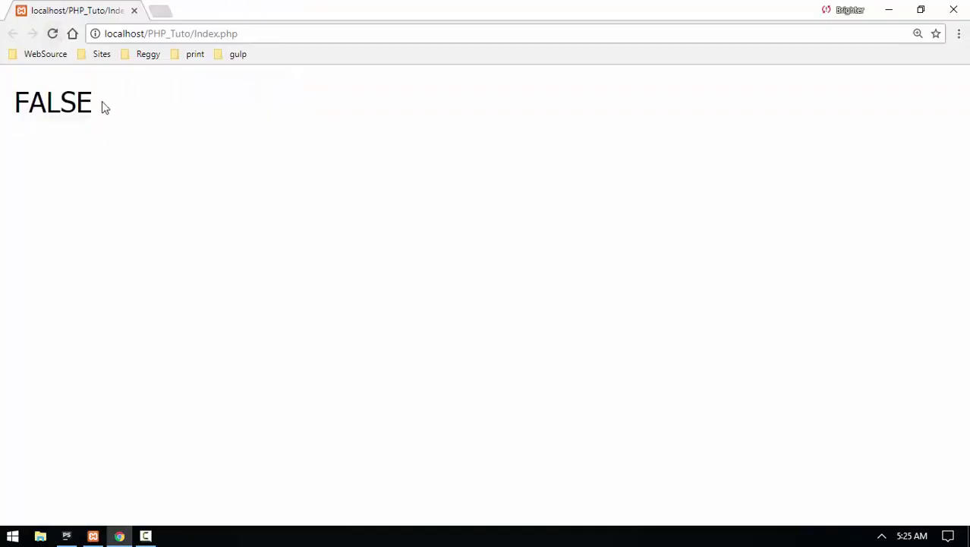
pyautogui.doubleClick(104, 106)
pyautogui.hotkey('alt', 'Tab')
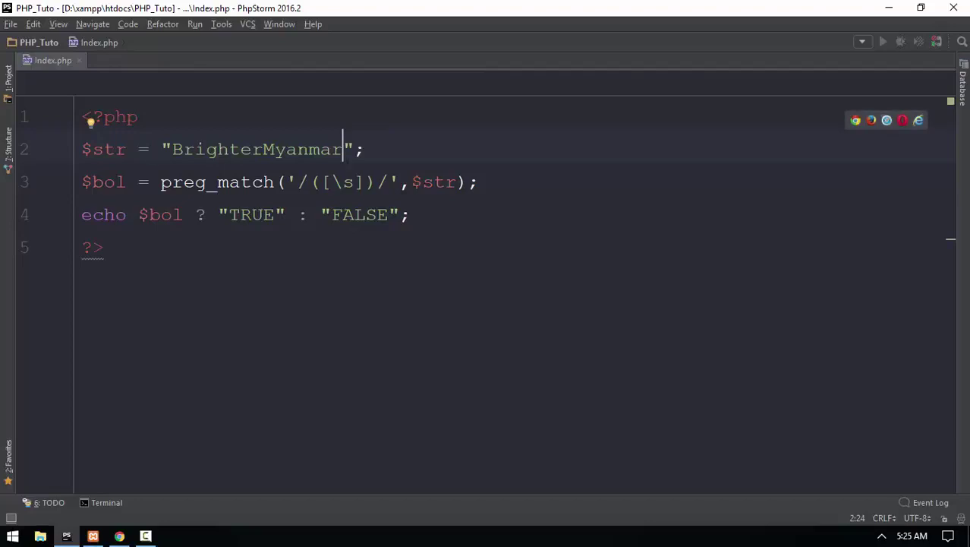
# Replace the \s class in the brackets with a dot, giving '/([.])/'.
pyautogui.moveTo(343, 150); pyautogui.dragTo(203, 150)
pyautogui.click(398, 215)
pyautogui.moveTo(355, 182); pyautogui.dragTo(332, 182)
pyautogui.press('BackSpace')
pyautogui.write('.')
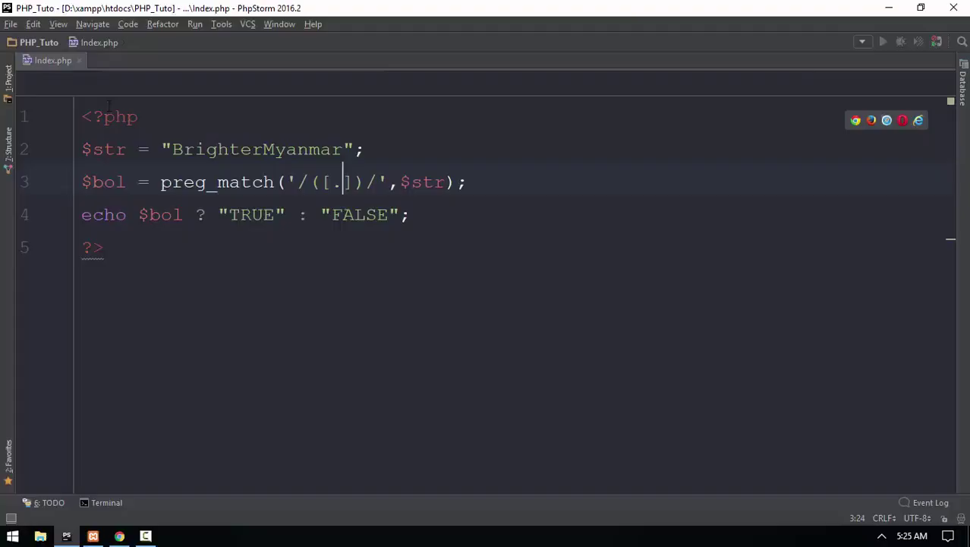
# Reload Chrome for 'BrighterMyanmar', then set $str to '.' and reload again.
pyautogui.hotkey('alt', 'Tab')
pyautogui.click(53, 33)
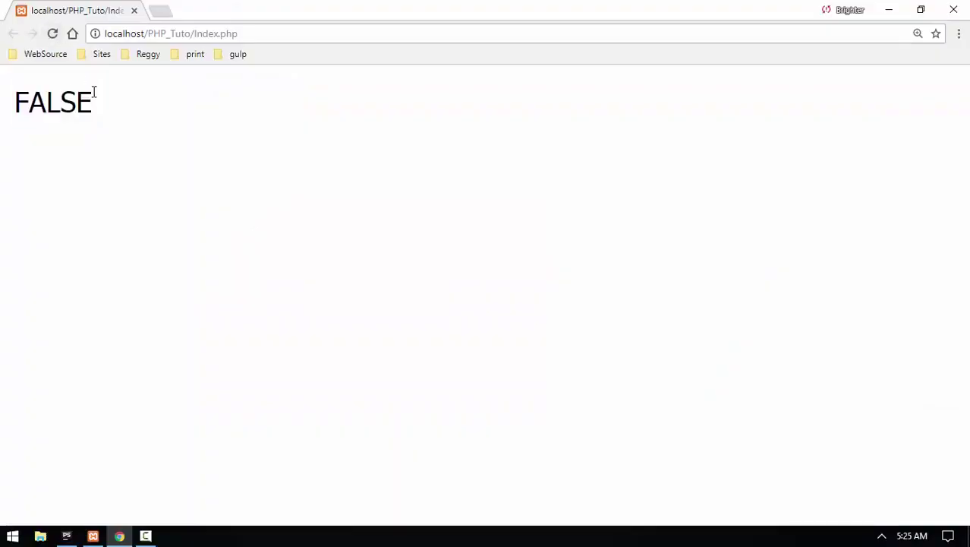
pyautogui.hotkey('alt', 'Tab')
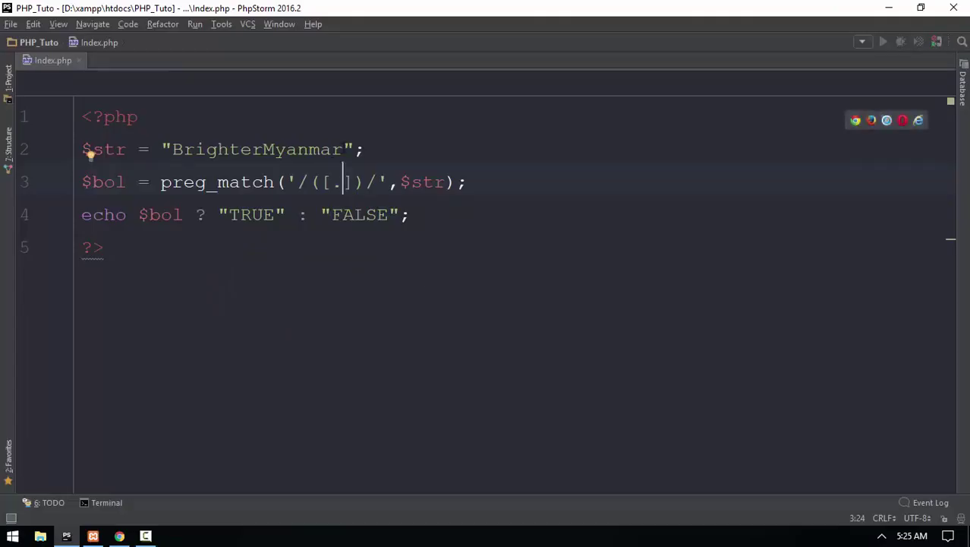
pyautogui.moveTo(342, 149); pyautogui.dragTo(172, 149)
pyautogui.write('.')
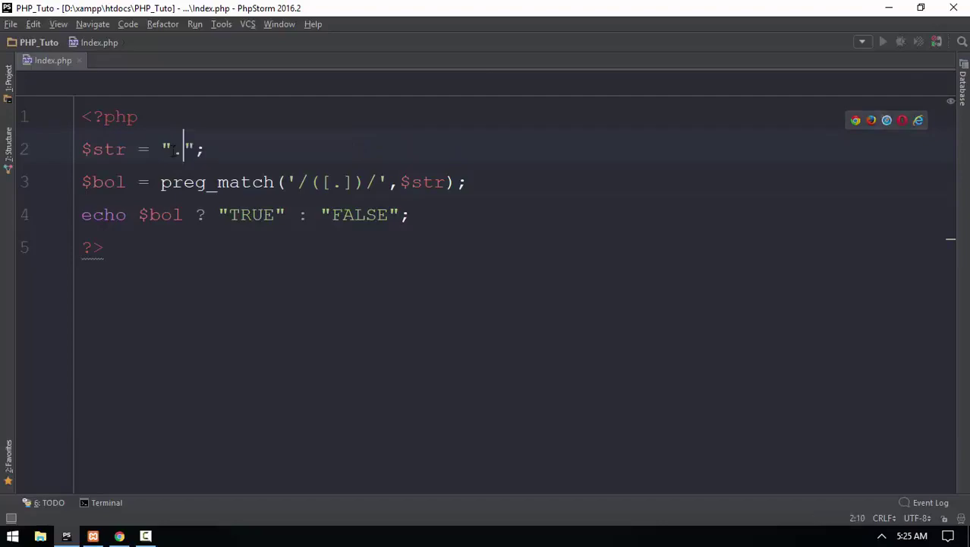
pyautogui.hotkey('alt', 'Tab')
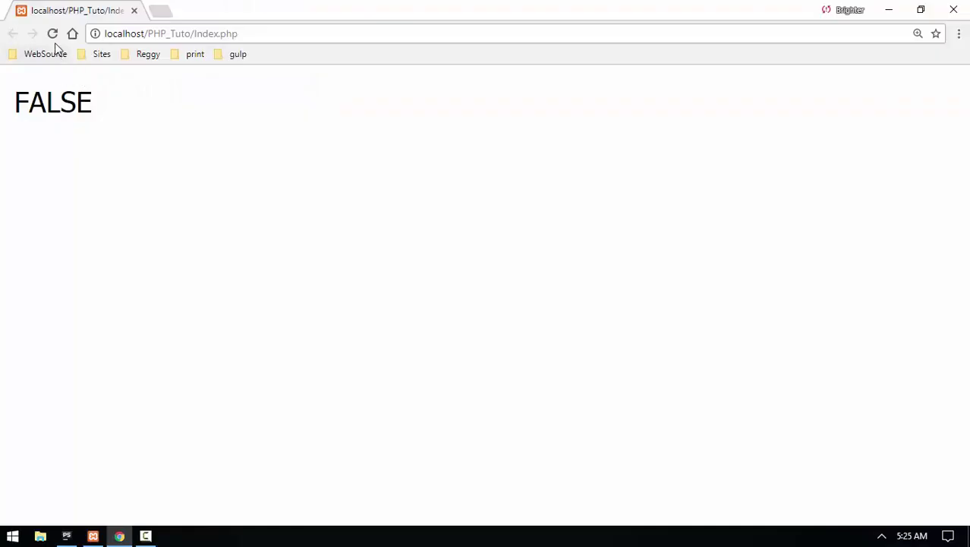
pyautogui.click(51, 33)
pyautogui.hotkey('alt', 'Tab')
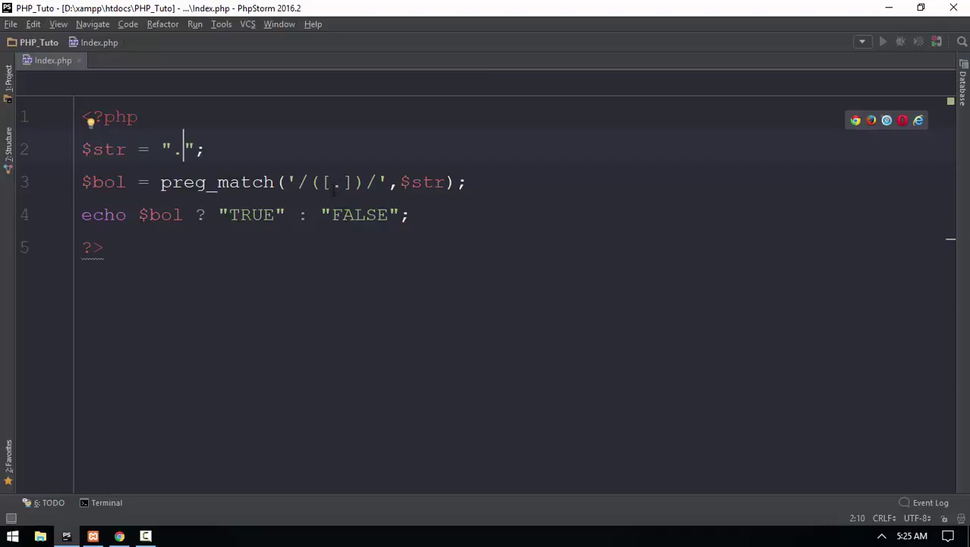
# Change the test string from '.' to 'abc' and reload the page.
pyautogui.press('BackSpace')
pyautogui.write('a')
pyautogui.write('db')
pyautogui.press('BackSpace')
pyautogui.press('BackSpace')
pyautogui.write('b')
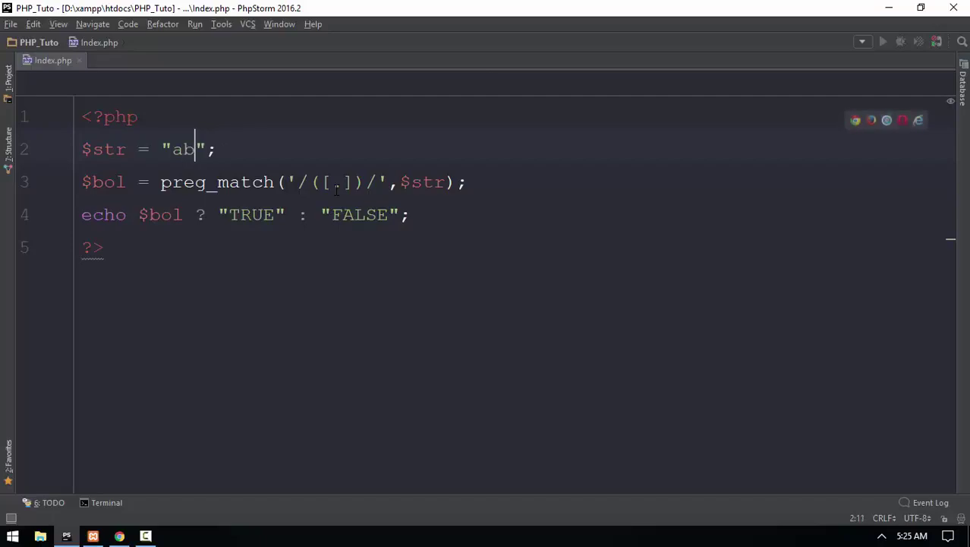
pyautogui.write('c')
pyautogui.moveTo(338, 183); pyautogui.dragTo(329, 185)
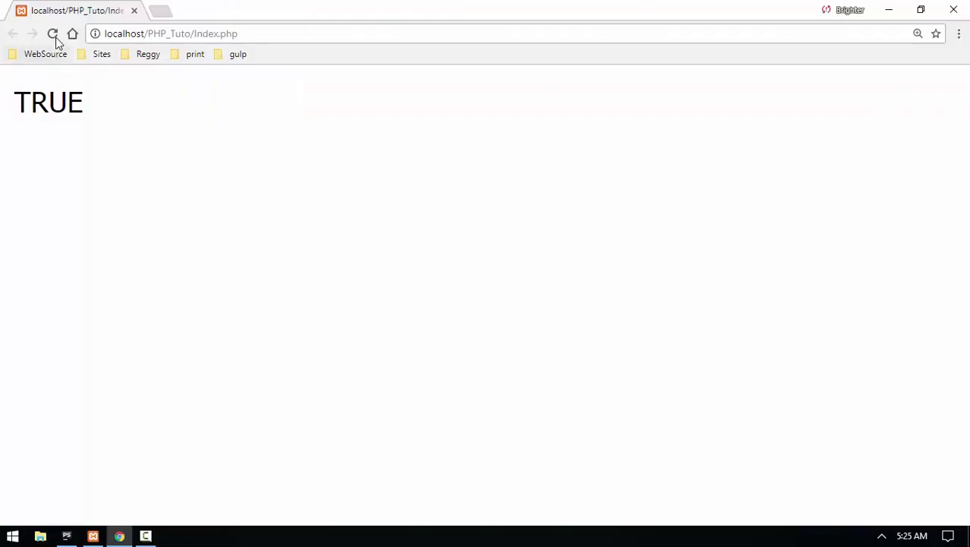
pyautogui.click(55, 38)
pyautogui.hotkey('alt', 'Tab')
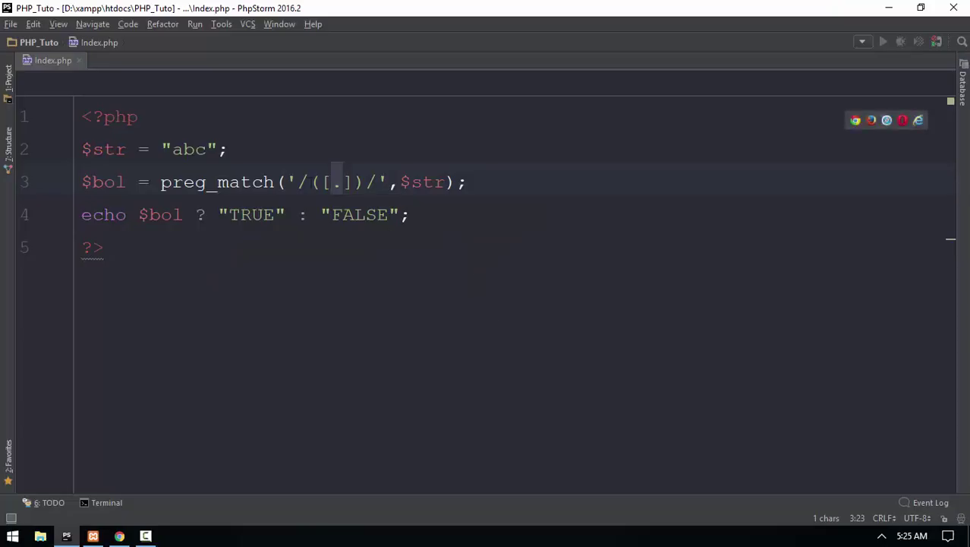
pyautogui.click(346, 188)
pyautogui.press('Left')
pyautogui.write('^')
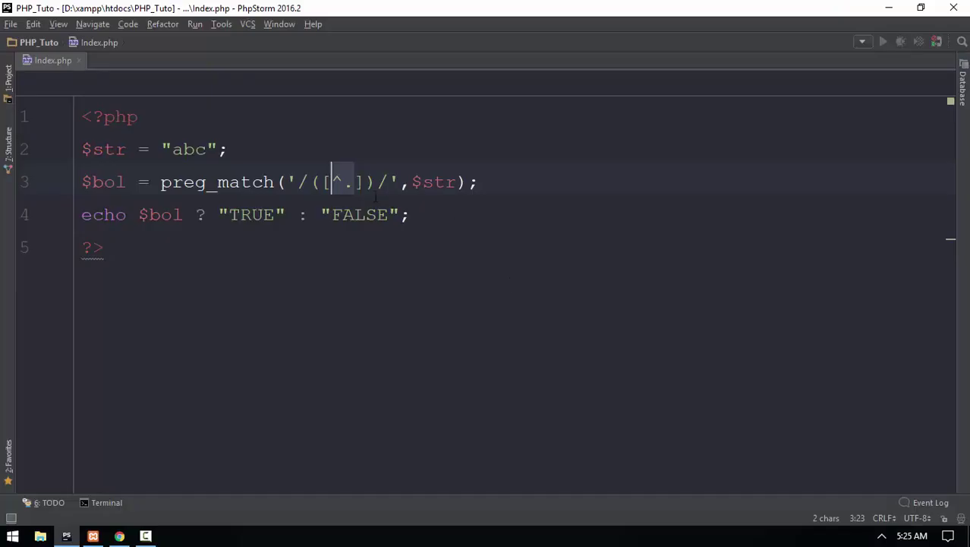
# Rewrite the bracket class as [^a-z], replacing the dot with a negated lowercase range.
pyautogui.click(346, 195)
pyautogui.moveTo(348, 185)
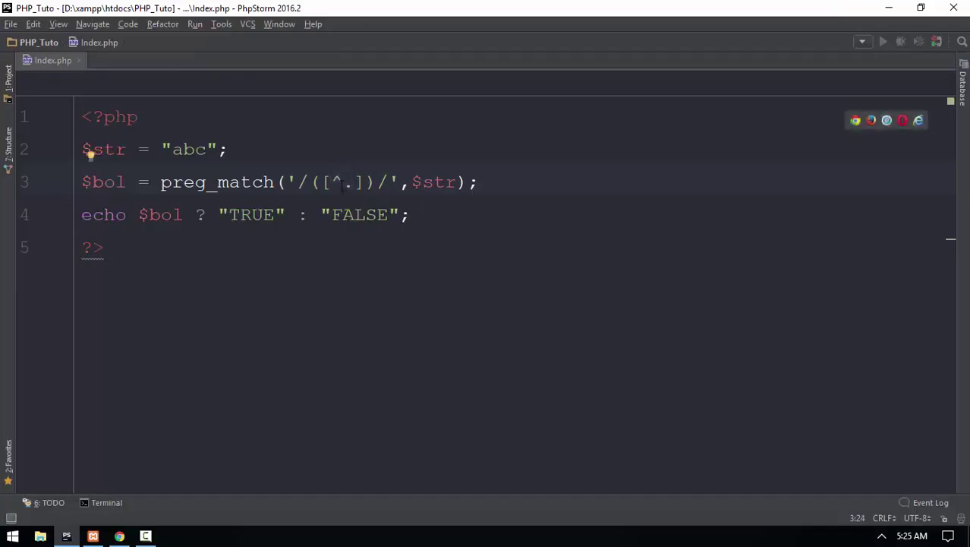
pyautogui.press('Left')
pyautogui.press('Left')
pyautogui.hotkey('shift', 'Right')
pyautogui.moveTo(336, 182); pyautogui.dragTo(347, 182)
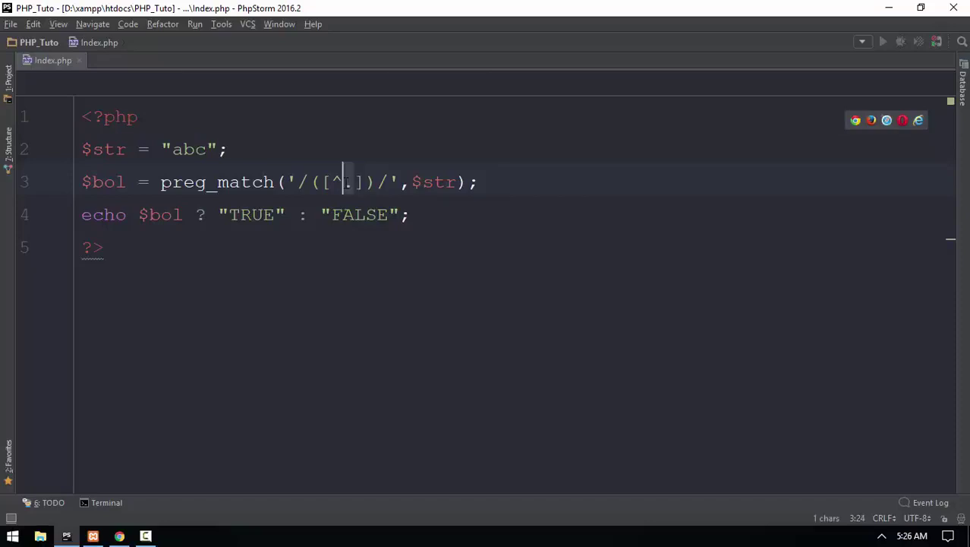
pyautogui.write('asdfasdf')
pyautogui.press('BackSpace')
pyautogui.press('BackSpace')
pyautogui.press('BackSpace')
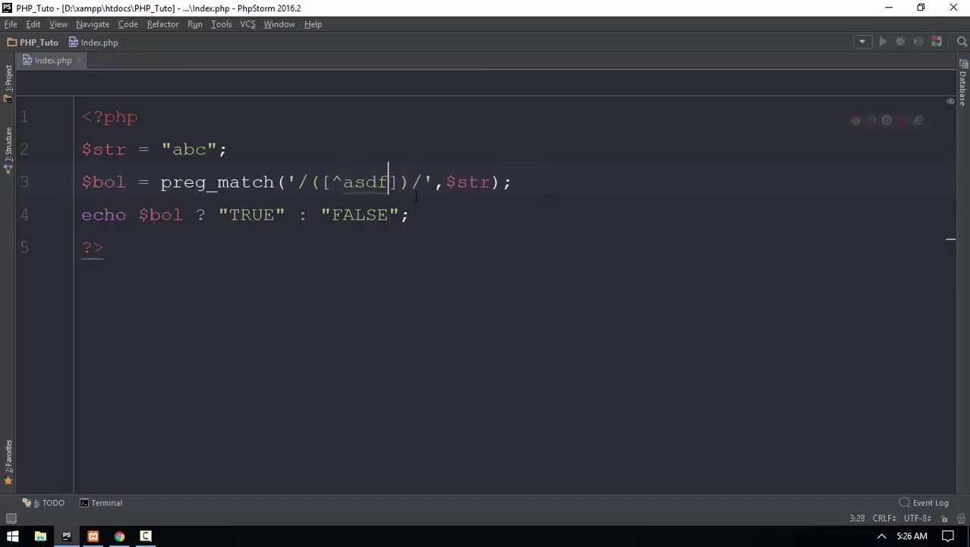
pyautogui.press('BackSpace')
pyautogui.press('BackSpace')
pyautogui.press('BackSpace')
pyautogui.write('-z')
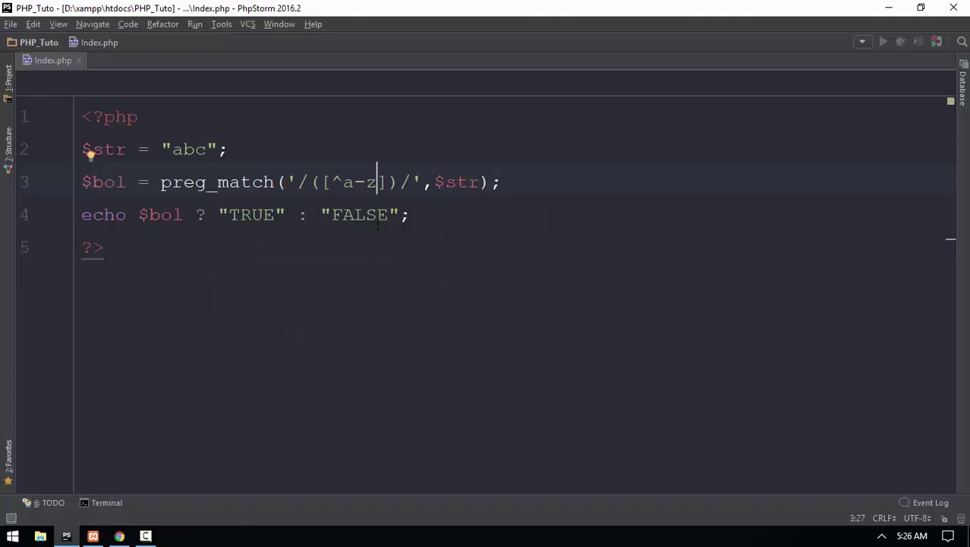
pyautogui.moveTo(343, 182); pyautogui.dragTo(331, 182)
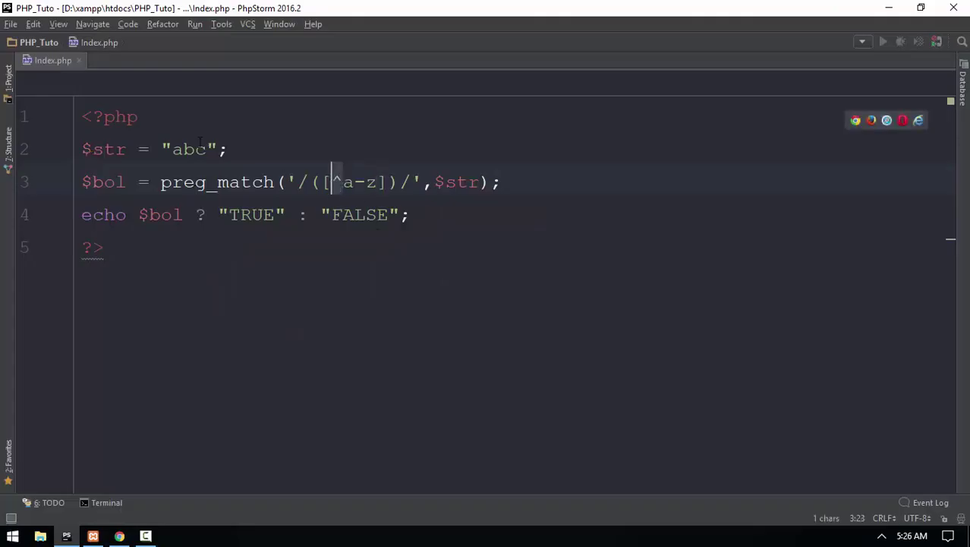
pyautogui.press('Delete')
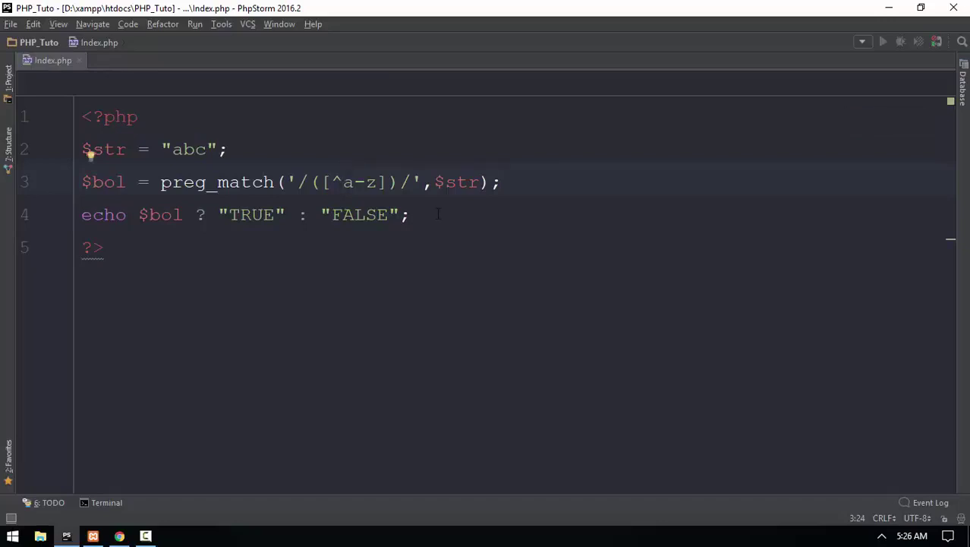
# Reload Chrome to test 'abc', then change the test string to 'ABC'.
pyautogui.hotkey('alt', 'Tab')
pyautogui.click(53, 34)
pyautogui.hotkey('alt', 'Tab')
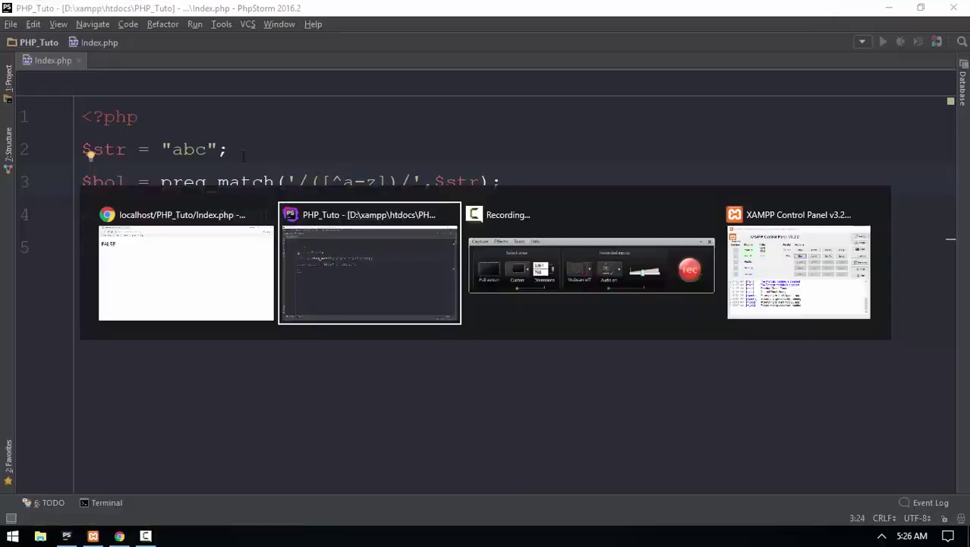
pyautogui.moveTo(206, 150); pyautogui.dragTo(183, 150)
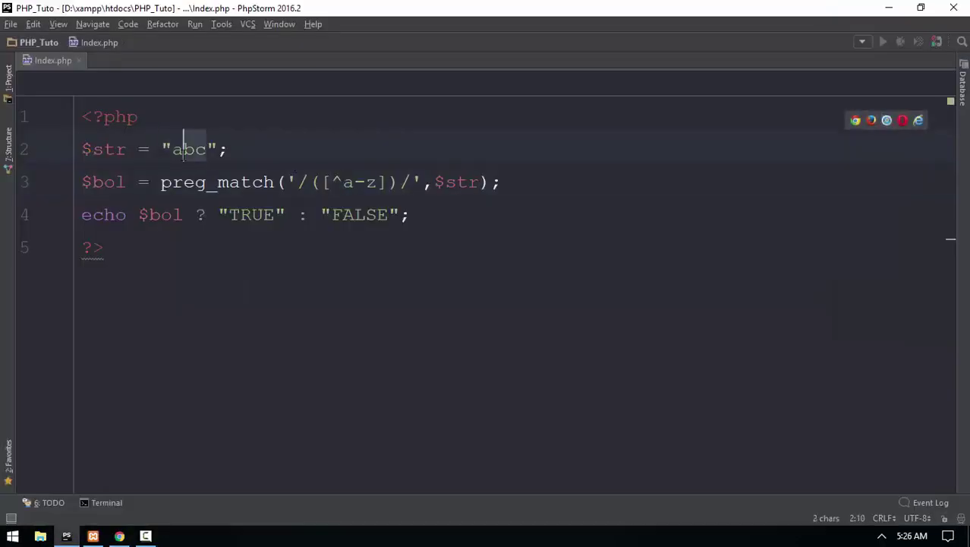
pyautogui.press('shift')
pyautogui.press('shift')
pyautogui.write('a')
pyautogui.press('Escape')
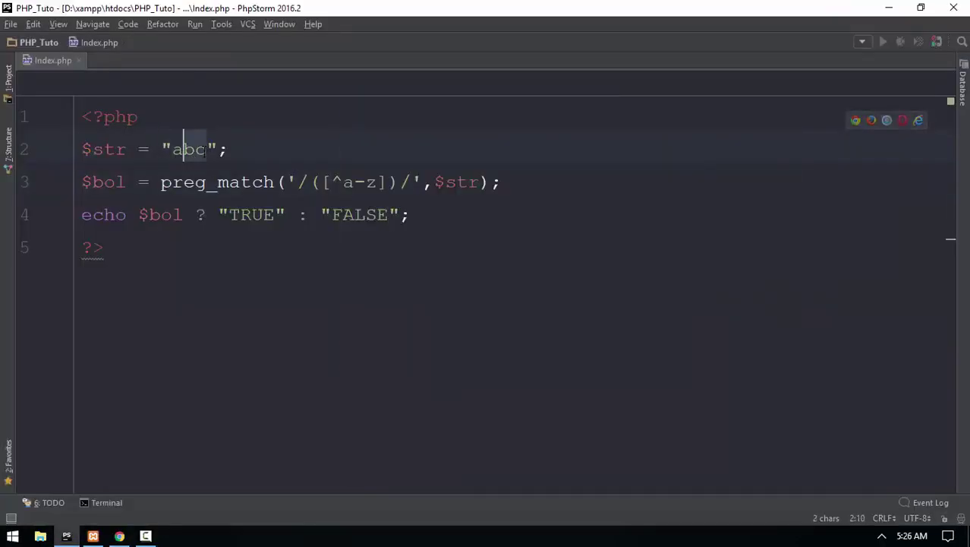
pyautogui.write('A')
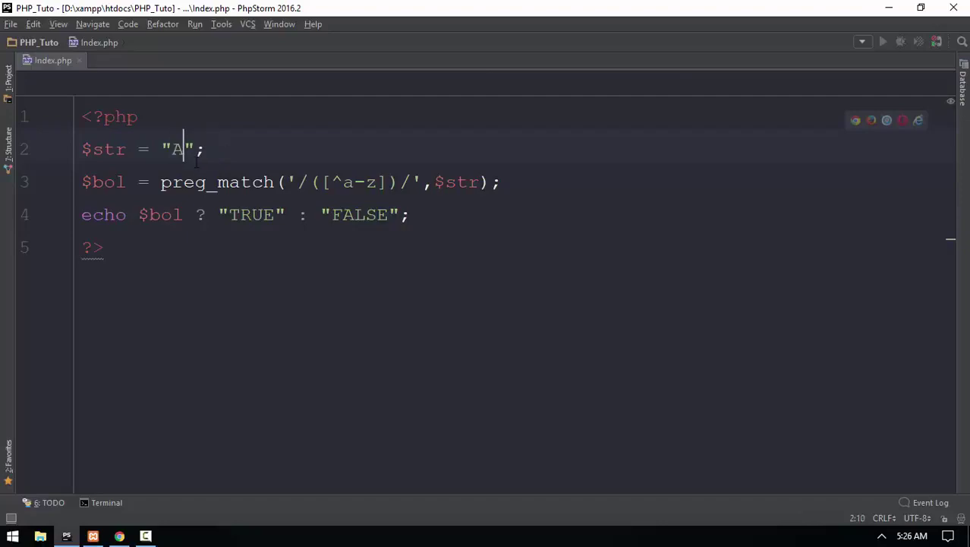
pyautogui.write('BC')
# Reload to see TRUE for 'ABC', then delete ABC, leaving $str = "".
pyautogui.hotkey('alt', 'Tab')
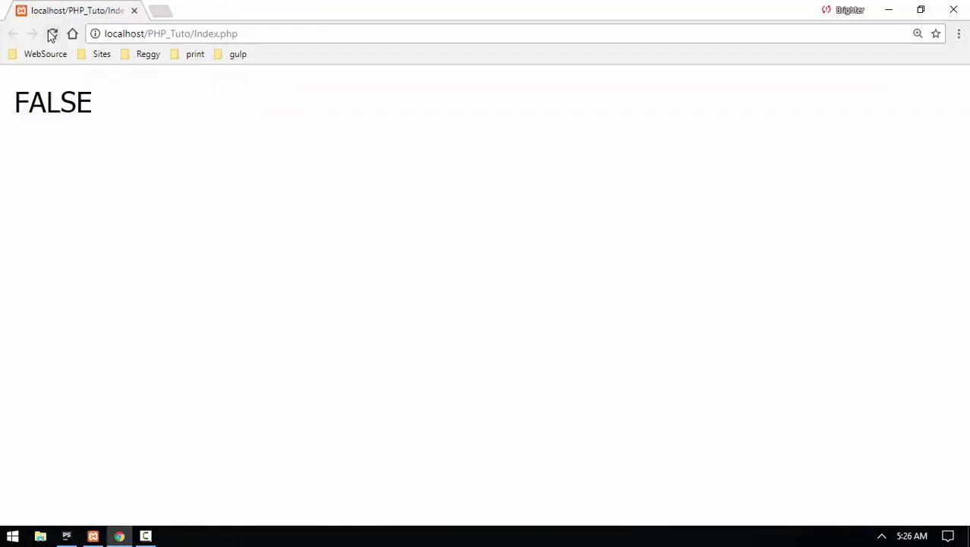
pyautogui.press('F5')
pyautogui.moveTo(87, 102); pyautogui.dragTo(4, 103)
pyautogui.hotkey('alt', 'Tab')
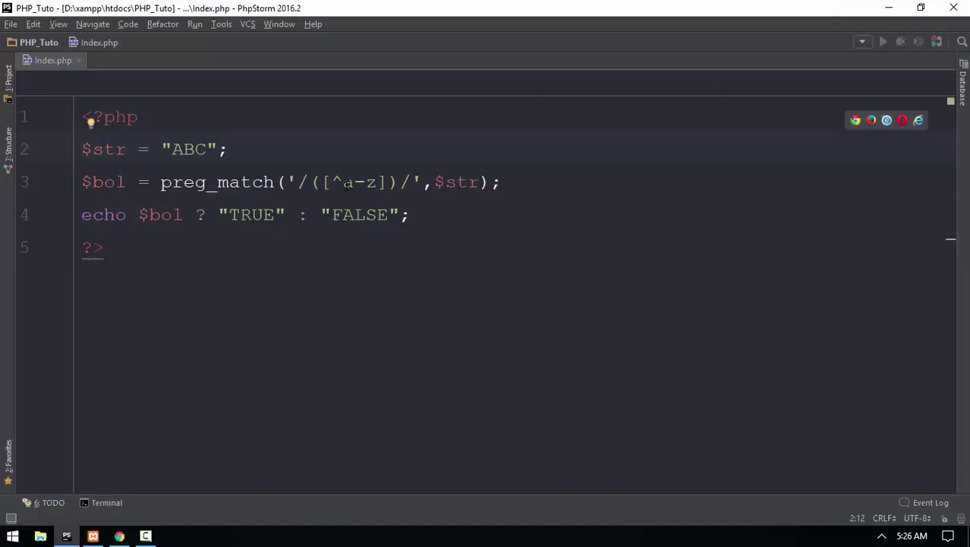
pyautogui.moveTo(343, 182); pyautogui.dragTo(377, 183)
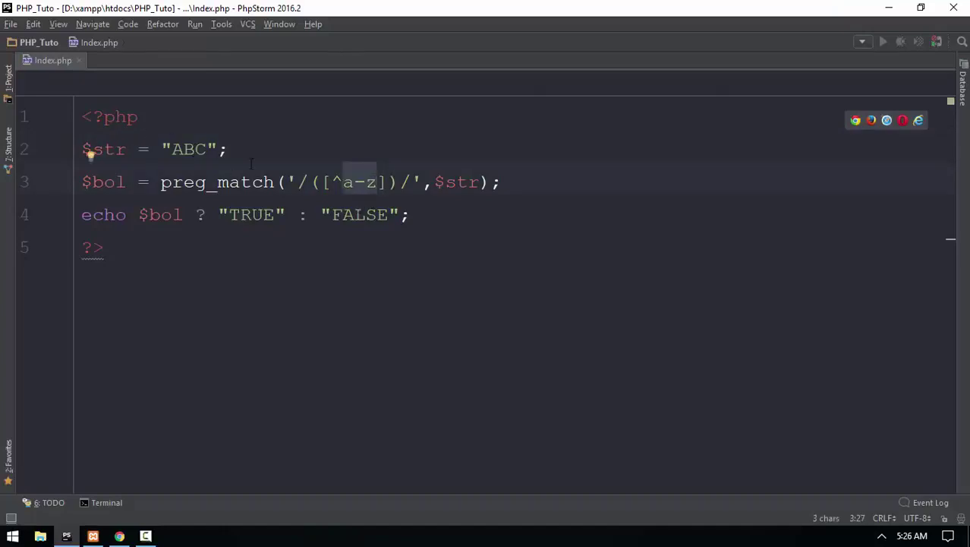
pyautogui.moveTo(207, 149); pyautogui.dragTo(173, 149)
pyautogui.press('BackSpace')
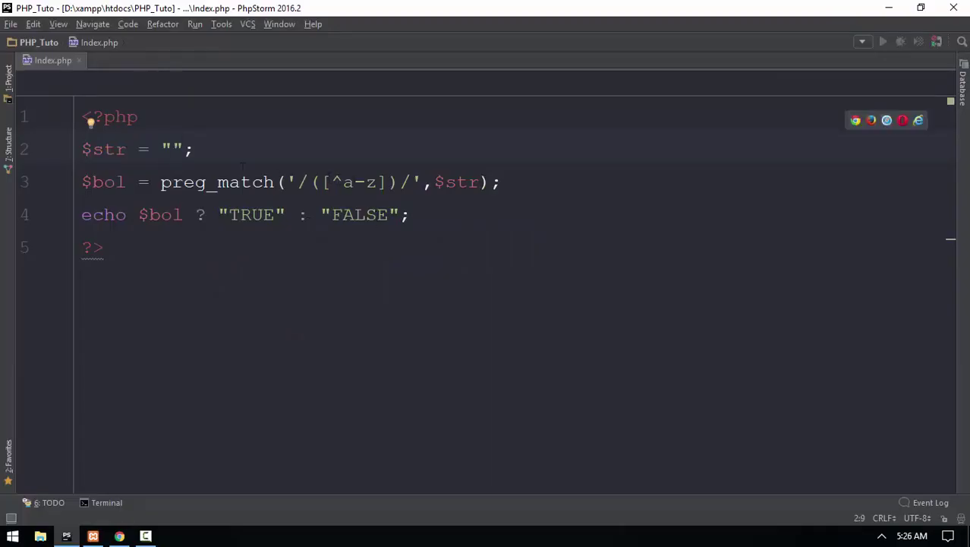
# Swap the + quantifier after [^a-z] for *.
pyautogui.click(386, 182)
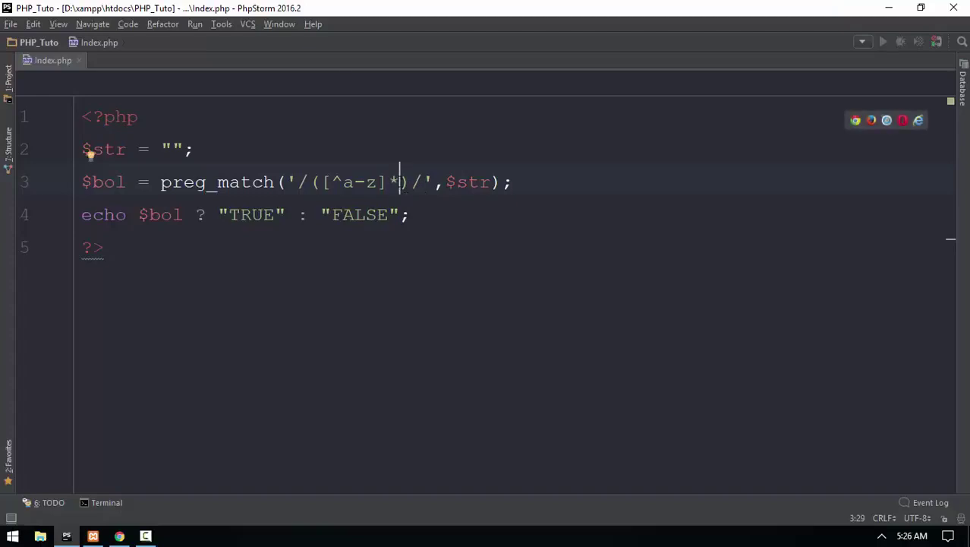
pyautogui.press('BackSpace')
pyautogui.write('+')
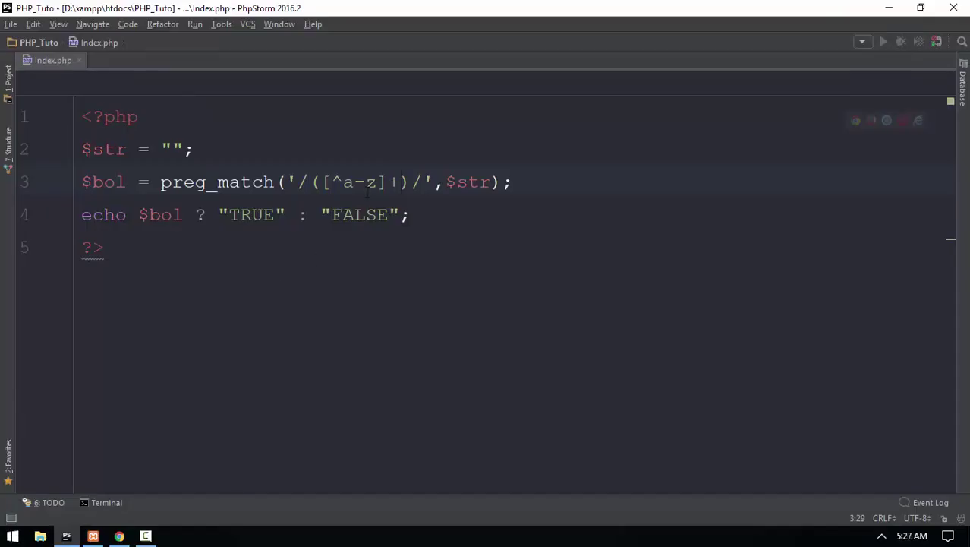
pyautogui.moveTo(355, 182)
pyautogui.mouseDown()
pyautogui.moveTo(365, 183)
pyautogui.moveTo(342, 183)
pyautogui.mouseUp()
pyautogui.click(169, 149)
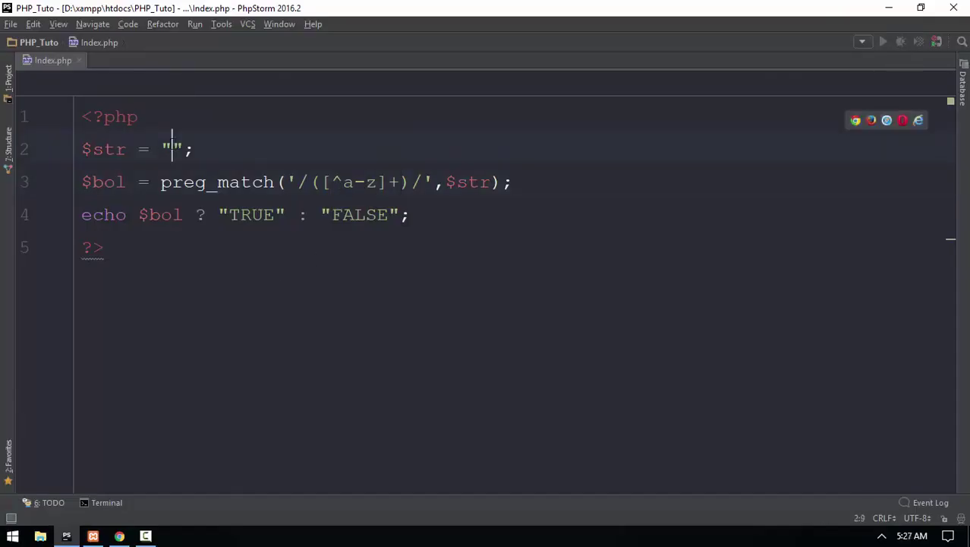
pyautogui.moveTo(193, 149); pyautogui.dragTo(81, 149)
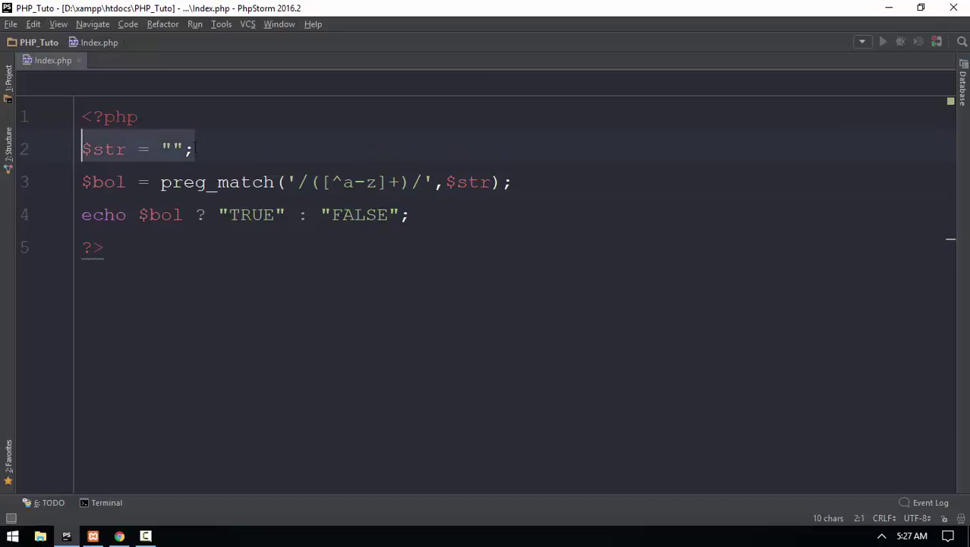
pyautogui.click(195, 148)
pyautogui.click(172, 149)
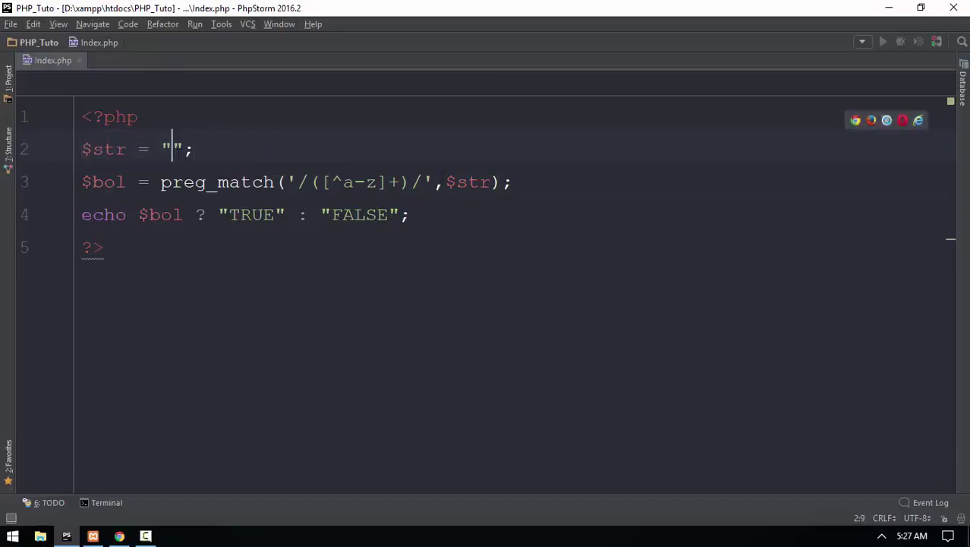
pyautogui.click(394, 182)
pyautogui.press('BackSpace')
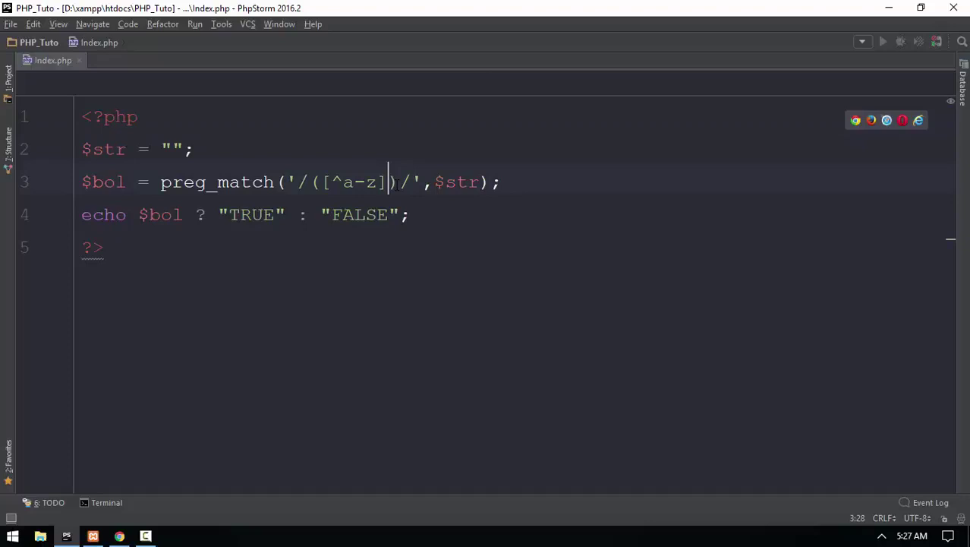
pyautogui.write('*')
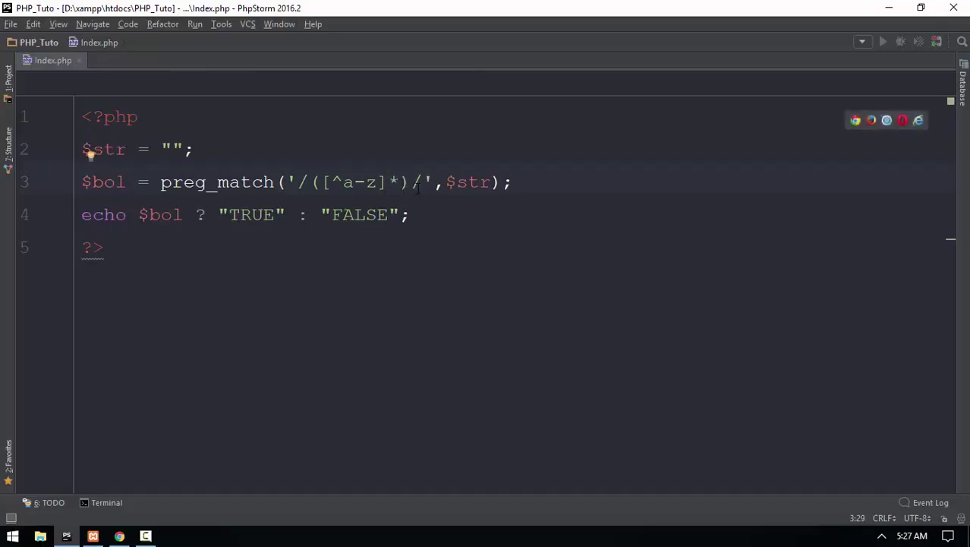
# Reload Chrome to see TRUE for the empty string, then set $str to 'A'.
pyautogui.hotkey('alt', 'Tab')
pyautogui.click(50, 36)
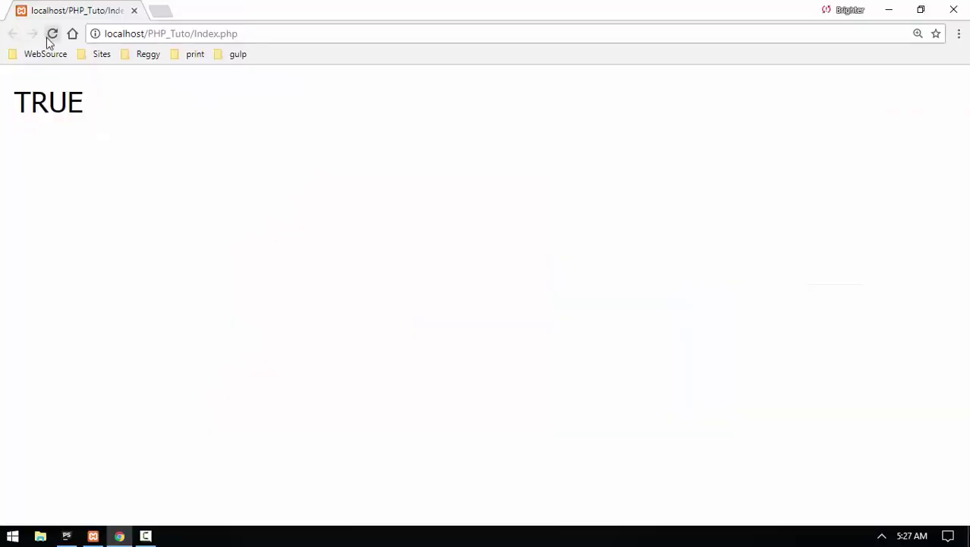
pyautogui.hotkey('alt', 'Tab')
pyautogui.moveTo(445, 248)
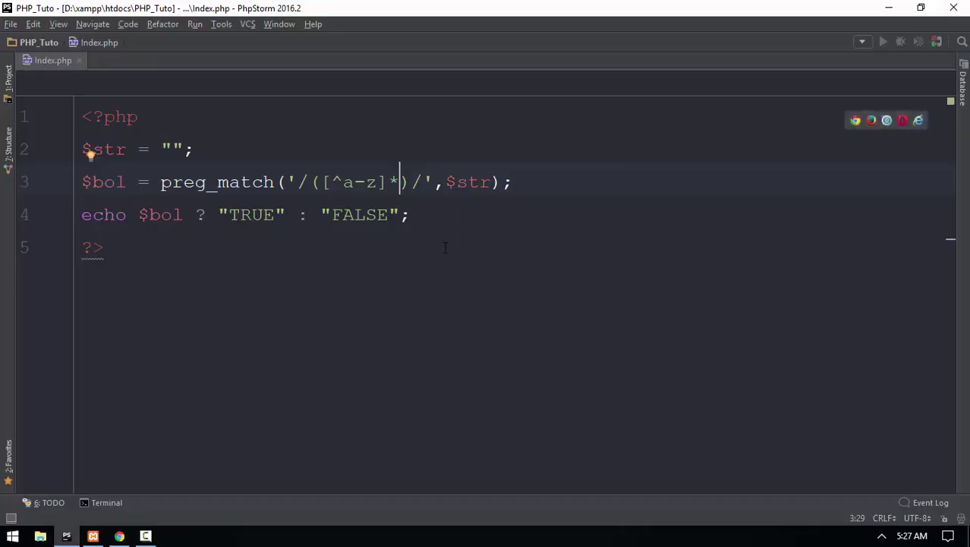
pyautogui.click(173, 150)
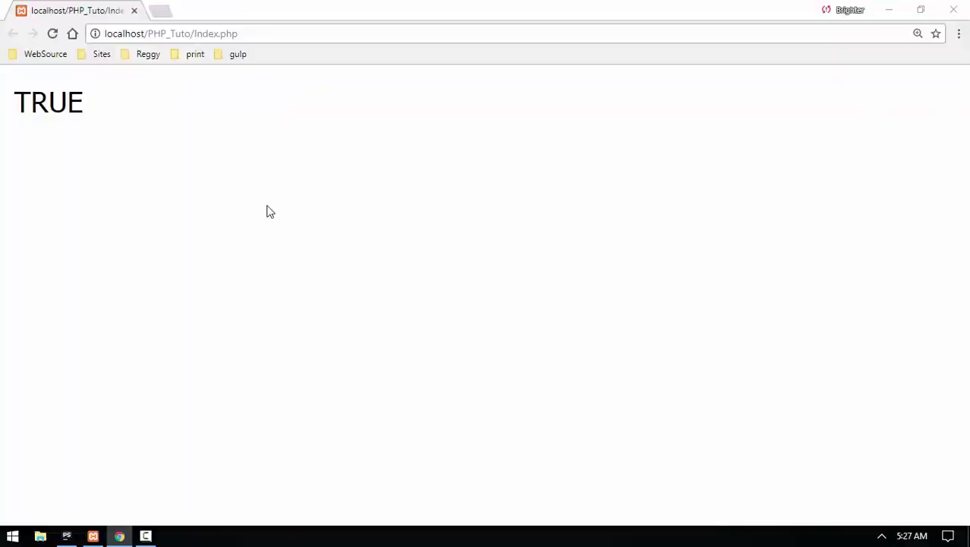
pyautogui.hotkey('alt', 'Tab')
pyautogui.moveTo(400, 182); pyautogui.dragTo(389, 182)
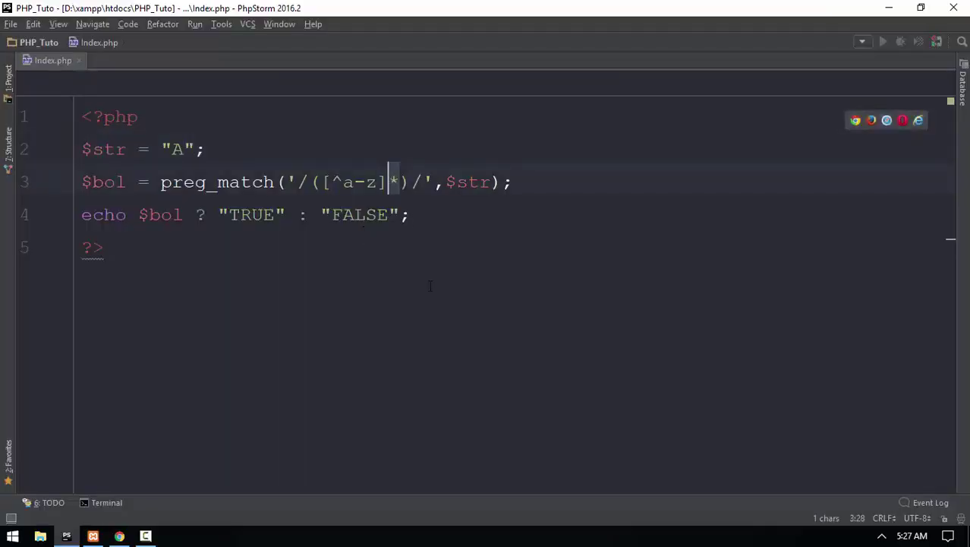
# Remove the * quantifier and reload Chrome, which shows TRUE for 'A'.
pyautogui.press('Delete')
pyautogui.hotkey('alt', 'Tab')
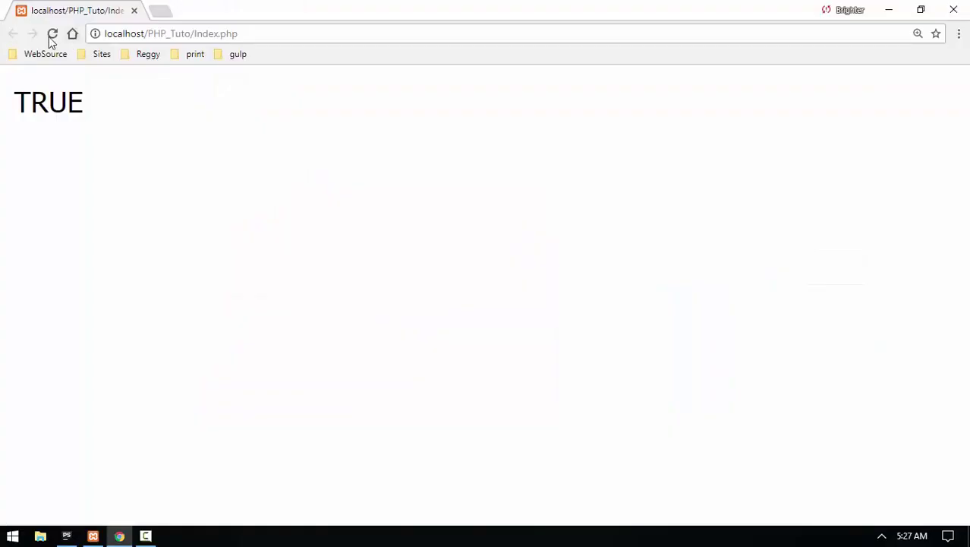
pyautogui.click(52, 33)
pyautogui.hotkey('alt', 'Tab')
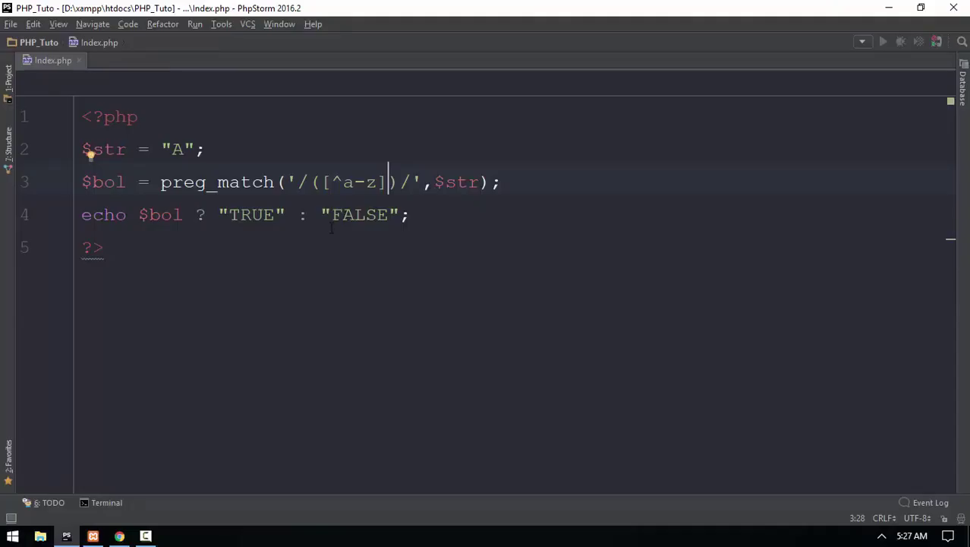
# Change the test string from 'A' to 'a' and reload the page.
pyautogui.click(344, 182)
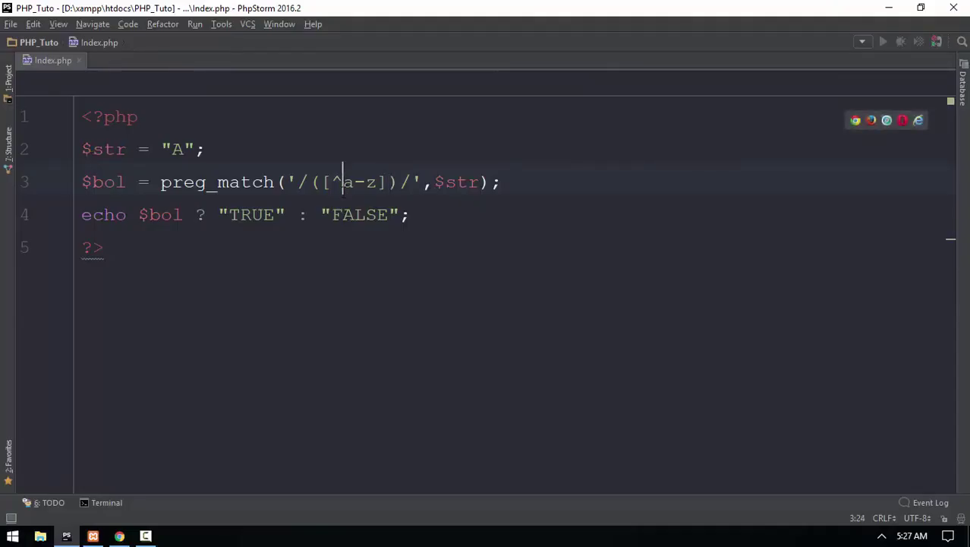
pyautogui.click(183, 149)
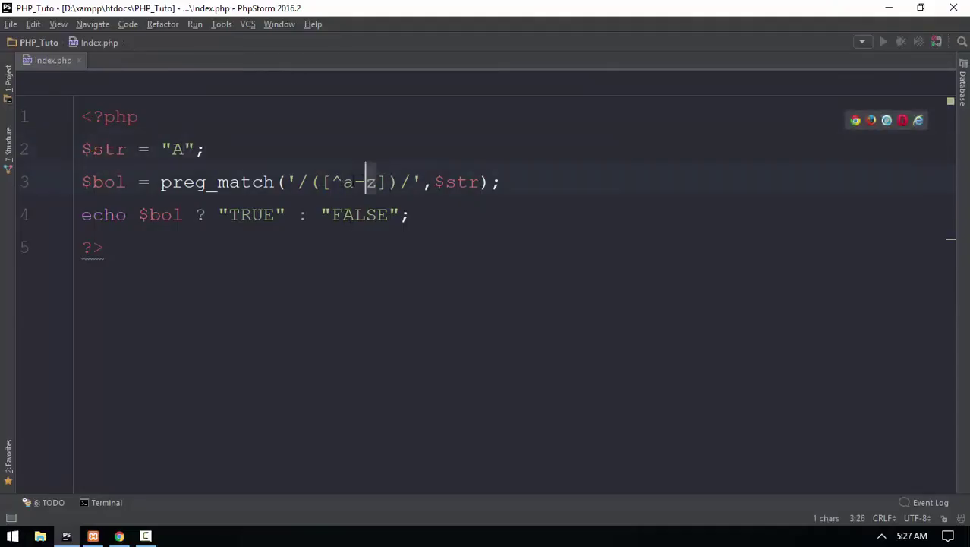
pyautogui.moveTo(343, 183); pyautogui.dragTo(333, 182)
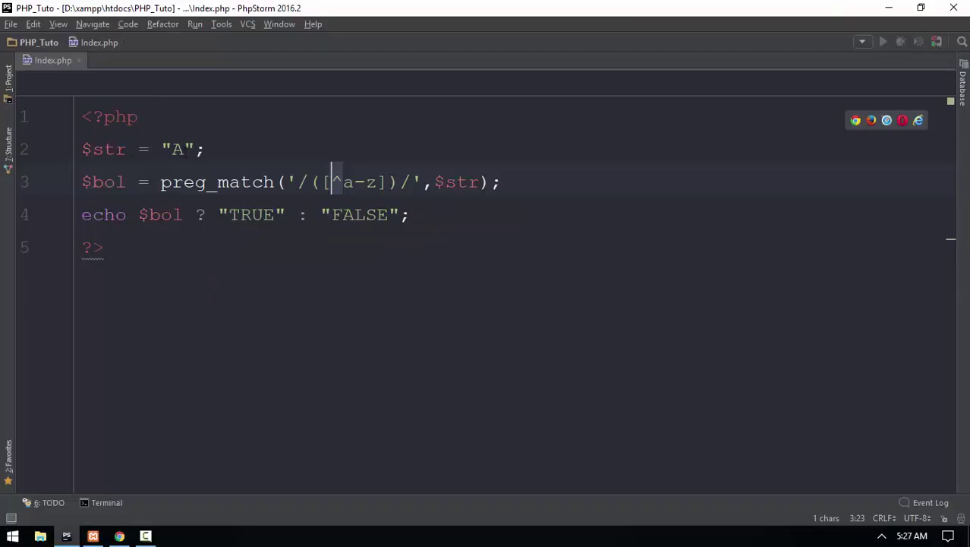
pyautogui.doubleClick(179, 148)
pyautogui.write('a')
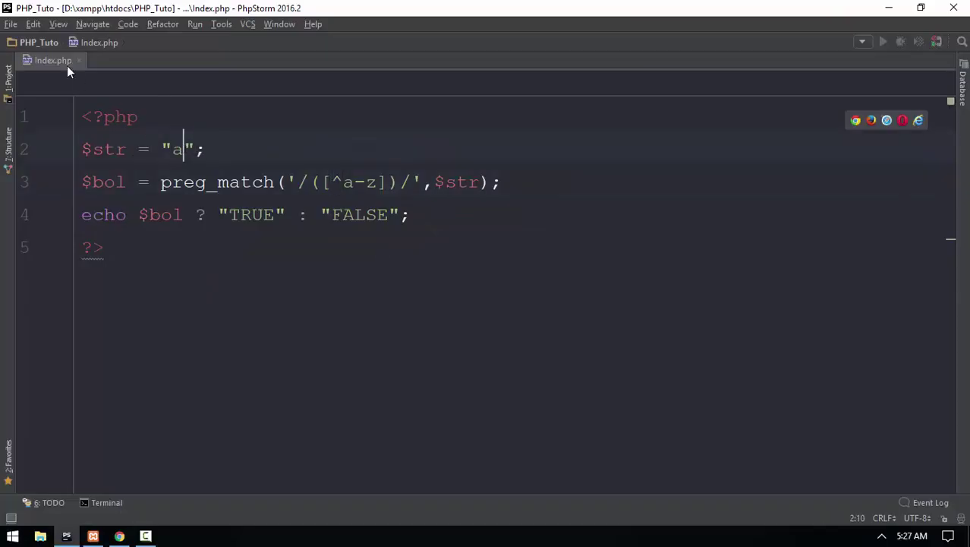
pyautogui.hotkey('alt', 'Tab')
pyautogui.click(50, 33)
pyautogui.hotkey('alt', 'Tab')
# Empty the test string and reload, then return to restore * after the class.
pyautogui.press('BackSpace')
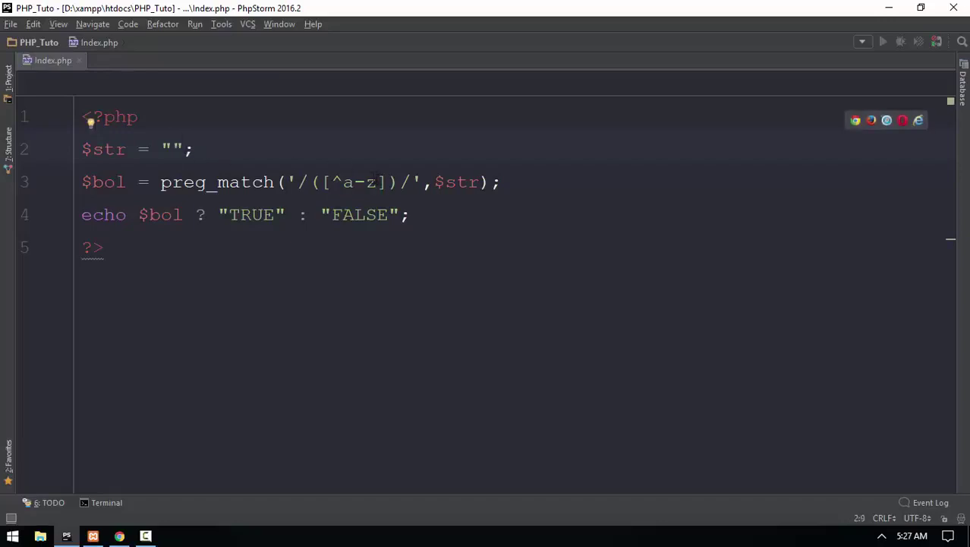
pyautogui.hotkey('alt', 'Tab')
pyautogui.click(52, 35)
pyautogui.hotkey('alt', 'Tab')
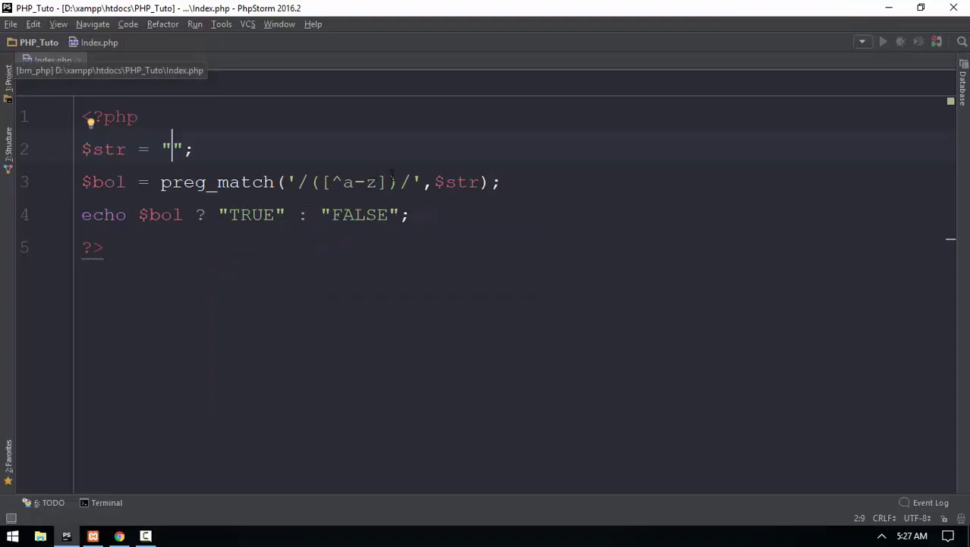
pyautogui.click(389, 179)
pyautogui.write('*')
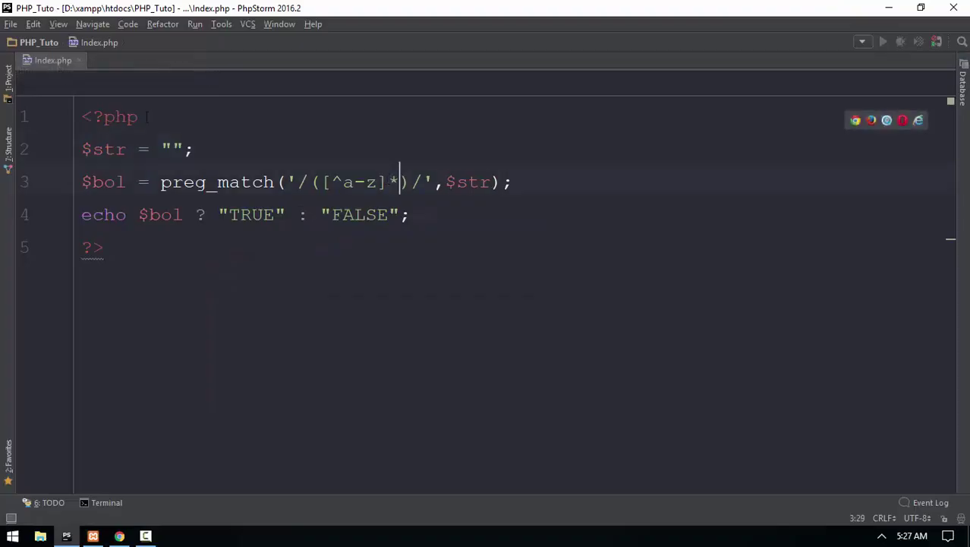
# Set $str to 'A' and reload the page to check the result.
pyautogui.hotkey('alt', 'Tab')
pyautogui.click(52, 33)
pyautogui.hotkey('alt', 'Tab')
pyautogui.click(173, 150)
pyautogui.write('A')
pyautogui.hotkey('alt', 'Tab')
pyautogui.click(51, 33)
pyautogui.hotkey('alt', 'Tab')
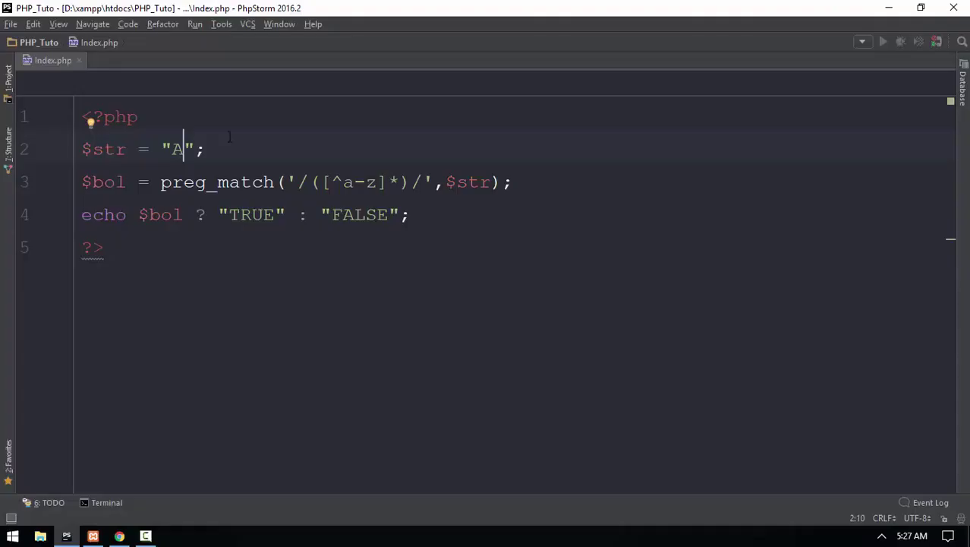
# Replace 'A' with lowercase 'a' in $str and recheck the page.
pyautogui.press('BackSpace')
pyautogui.write('a')
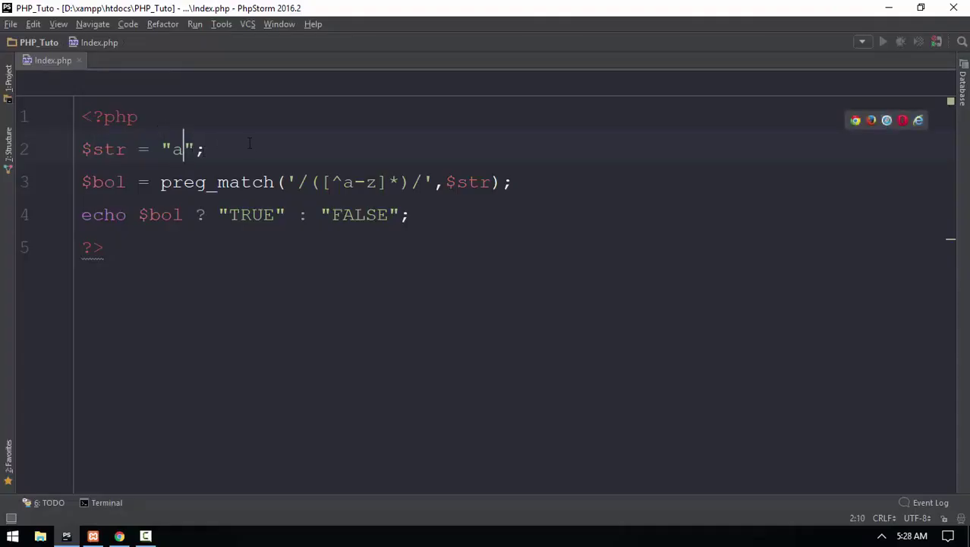
pyautogui.hotkey('alt', 'Tab')
pyautogui.click(51, 34)
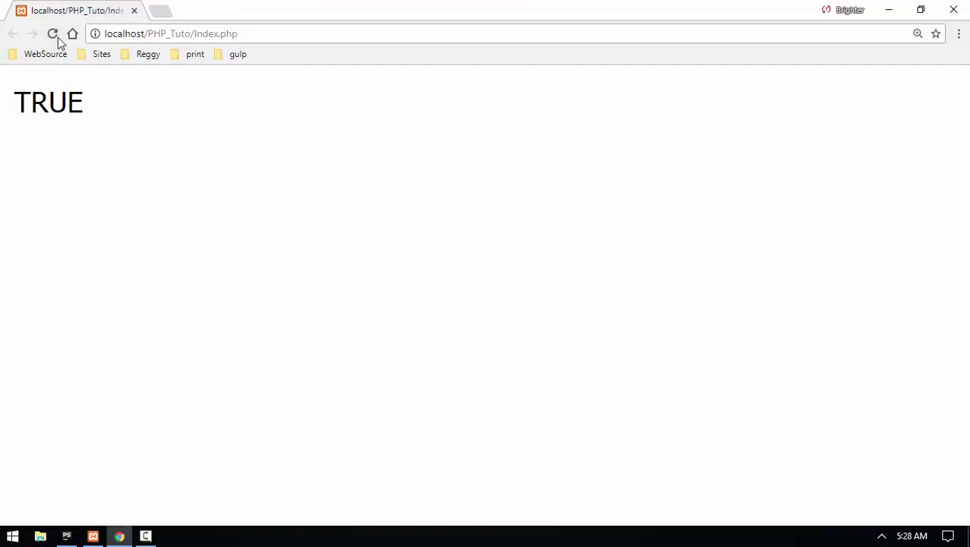
pyautogui.hotkey('alt', 'Tab')
# Delete the * from the pattern, leaving /([^a-z])/, so the page shows FALSE.
pyautogui.click(400, 182)
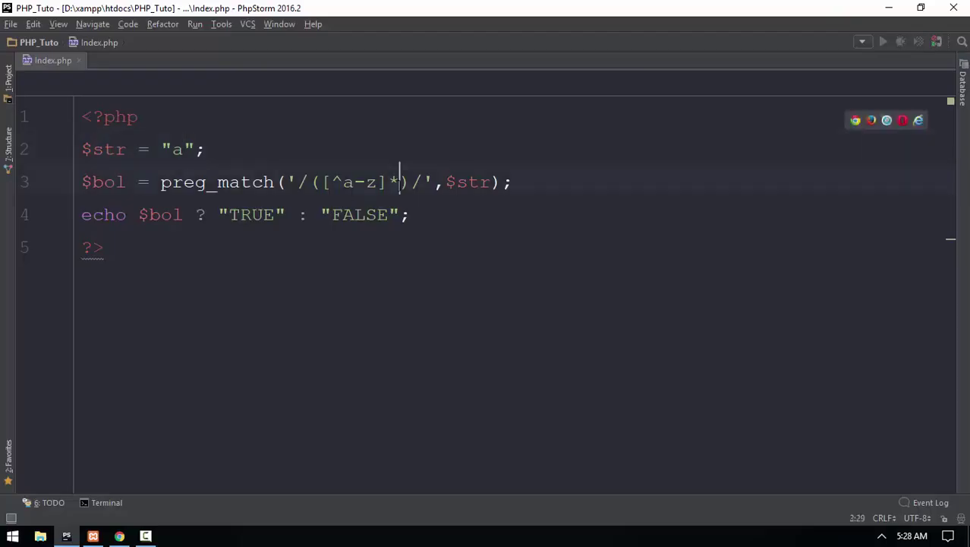
pyautogui.press('BackSpace')
pyautogui.hotkey('alt', 'Tab')
pyautogui.click(52, 33)
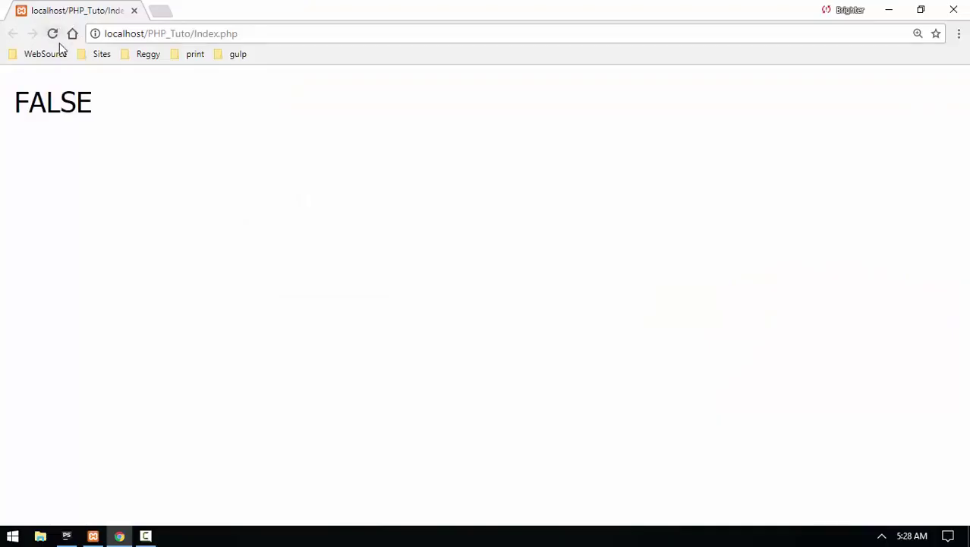
pyautogui.hotkey('alt', 'Tab')
# Remove the lowercase 'a' from $str, leaving 'A', and recheck the page.
pyautogui.moveTo(388, 182); pyautogui.dragTo(325, 182)
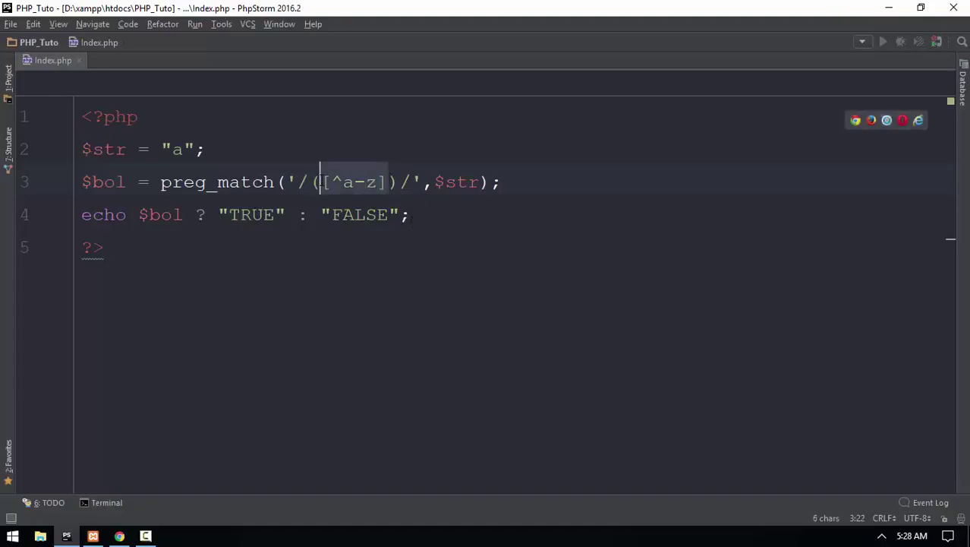
pyautogui.click(388, 182)
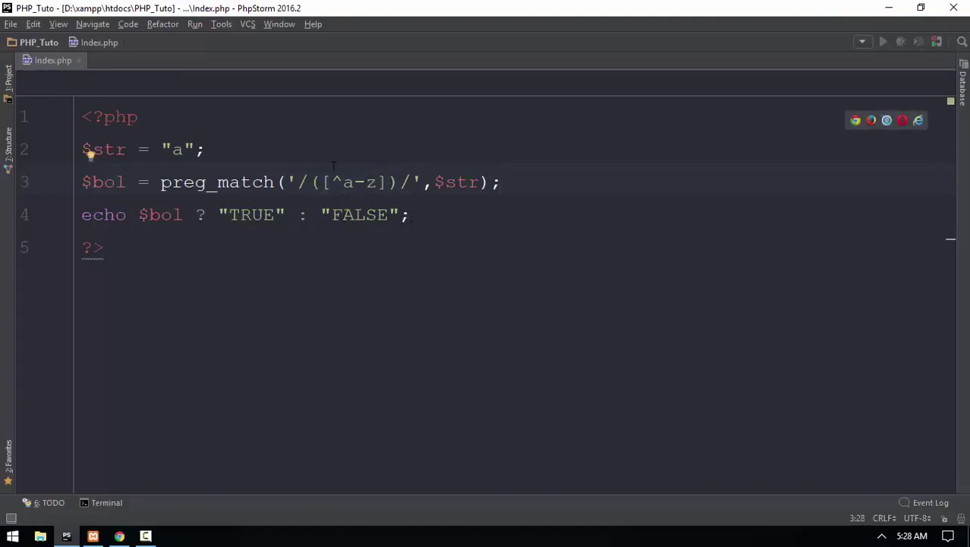
pyautogui.click(183, 149)
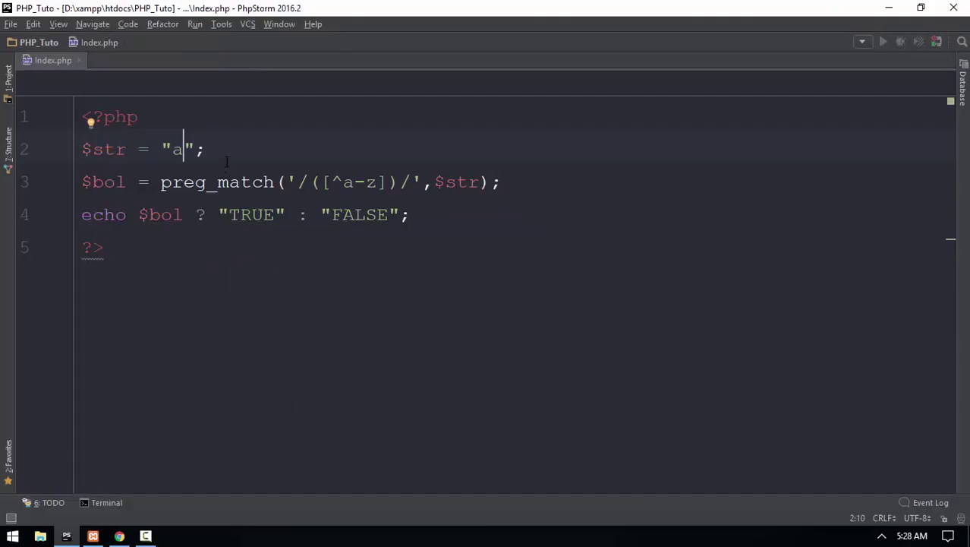
pyautogui.press('BackSpace')
pyautogui.write('A')
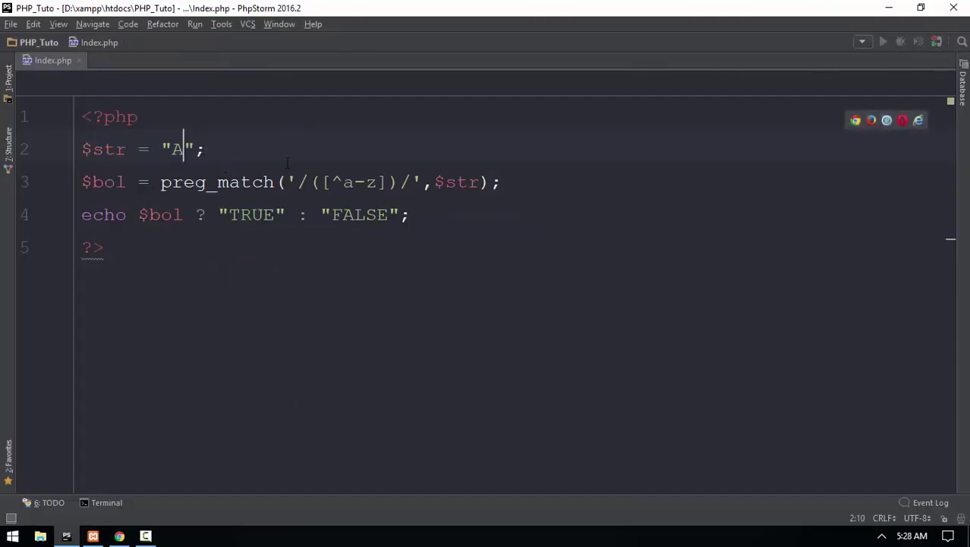
pyautogui.hotkey('alt', 'Tab')
pyautogui.click(51, 35)
pyautogui.hotkey('alt', 'Tab')
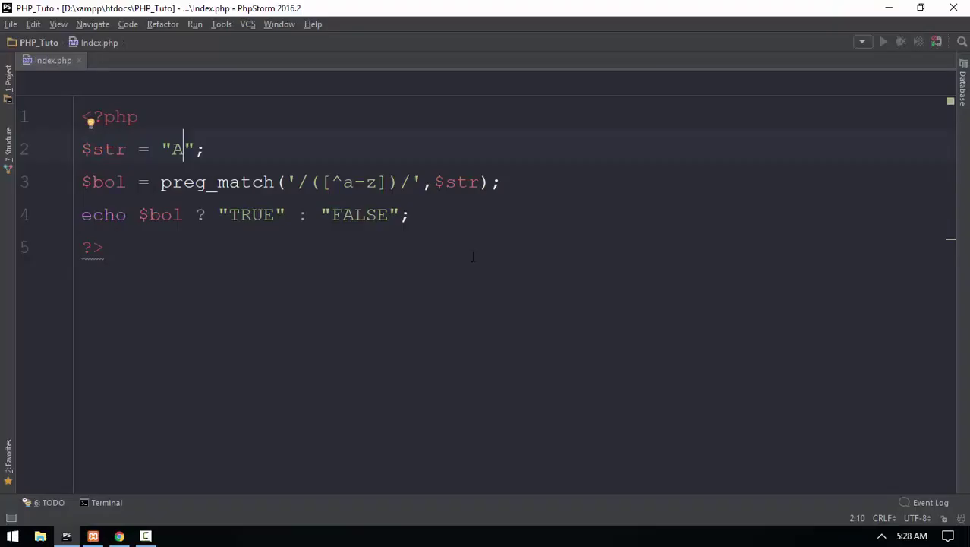
# Add + after [^a-z] in the pattern and recheck the page for TRUE.
pyautogui.click(388, 175)
pyautogui.write('+')
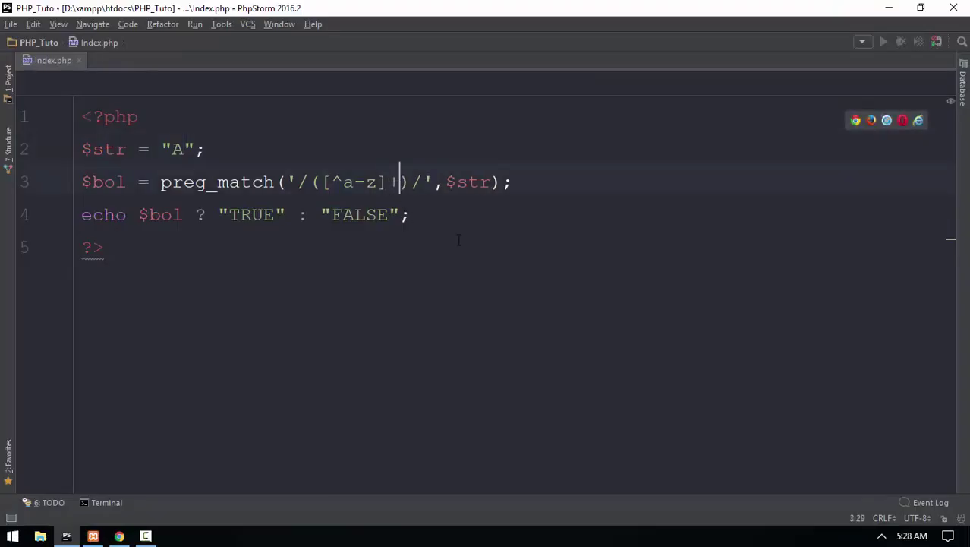
pyautogui.hotkey('alt', 'Tab')
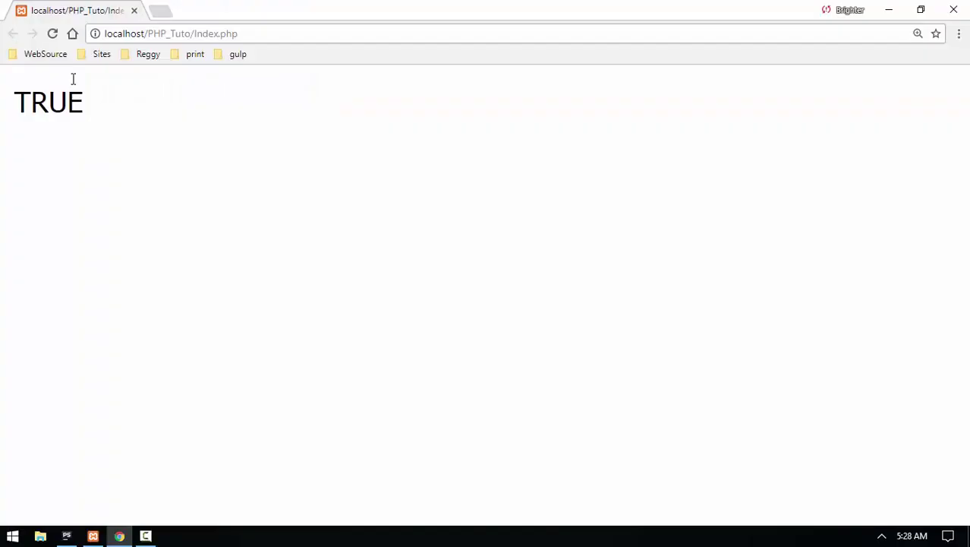
pyautogui.click(52, 33)
pyautogui.hotkey('alt', 'Tab')
# Change $str to 'Aasdfasdf' and recheck the page.
pyautogui.click(174, 149)
pyautogui.write('a')
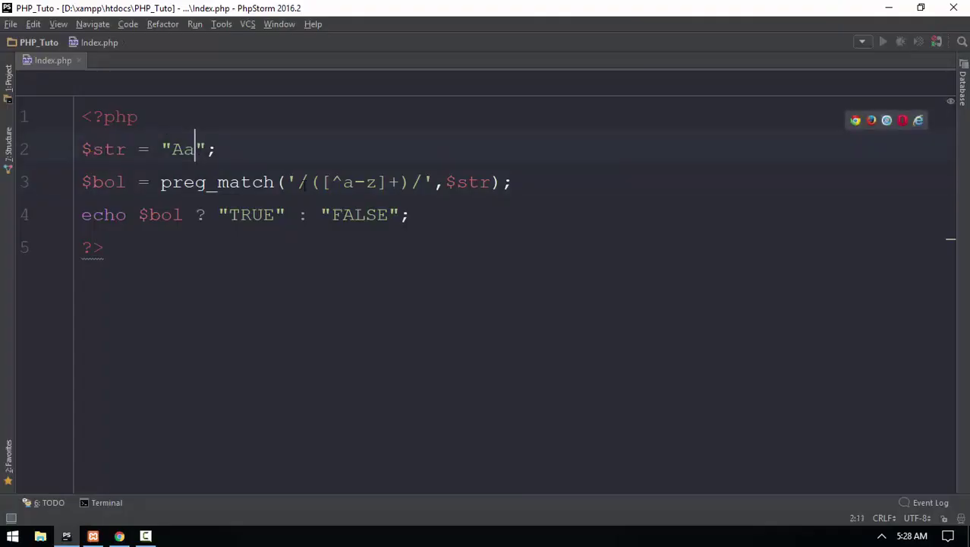
pyautogui.write('sdfasdf')
pyautogui.hotkey('alt', 'Tab')
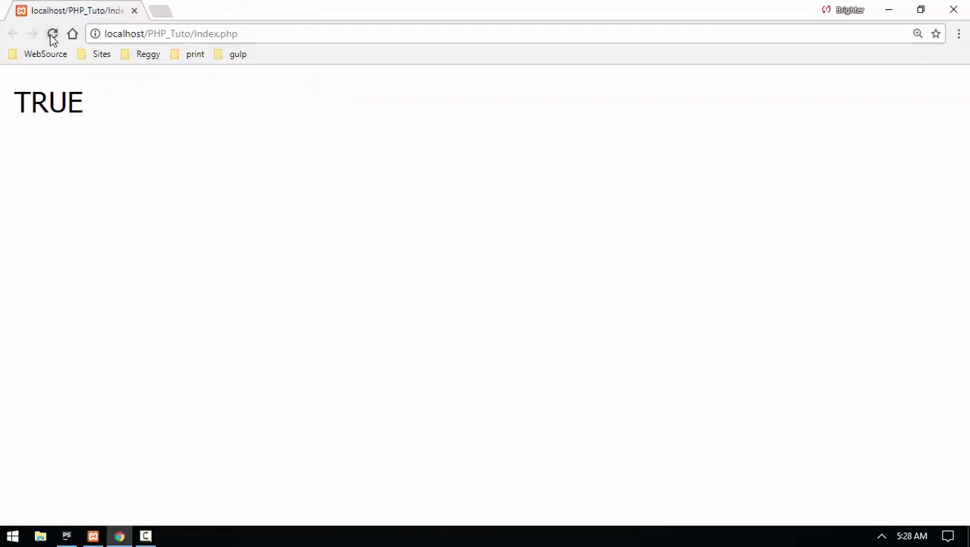
pyautogui.click(52, 35)
pyautogui.hotkey('alt', 'Tab')
pyautogui.click(411, 183)
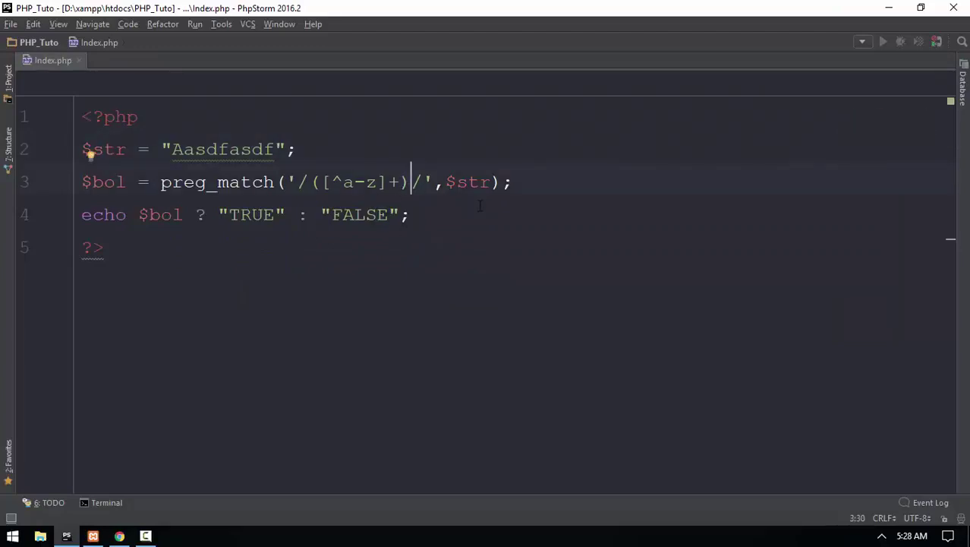
pyautogui.write('\\.')
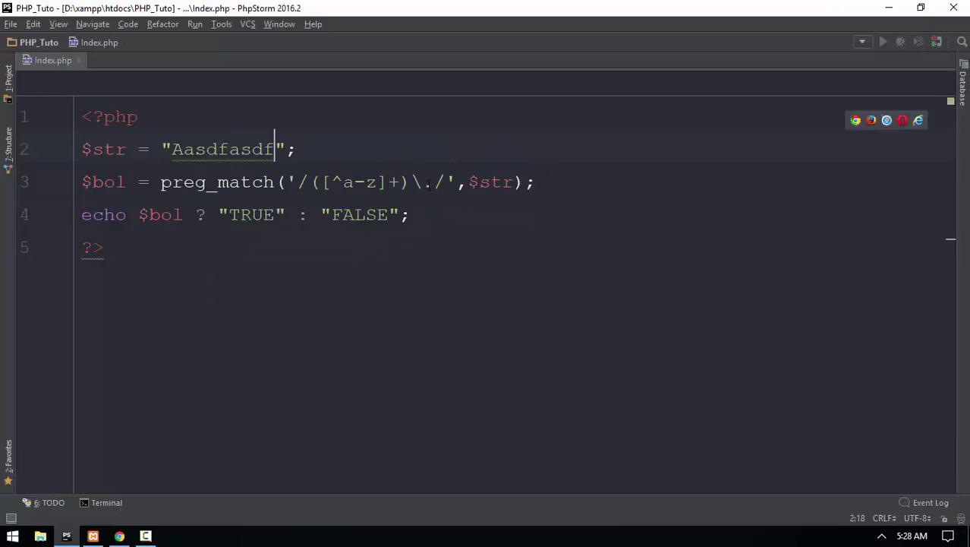
# Add an escaped dot \. after the group; the page now shows FALSE.
pyautogui.doubleClick(427, 183)
pyautogui.click(274, 147)
pyautogui.write('.')
pyautogui.hotkey('alt', 'Tab')
pyautogui.press('F5')
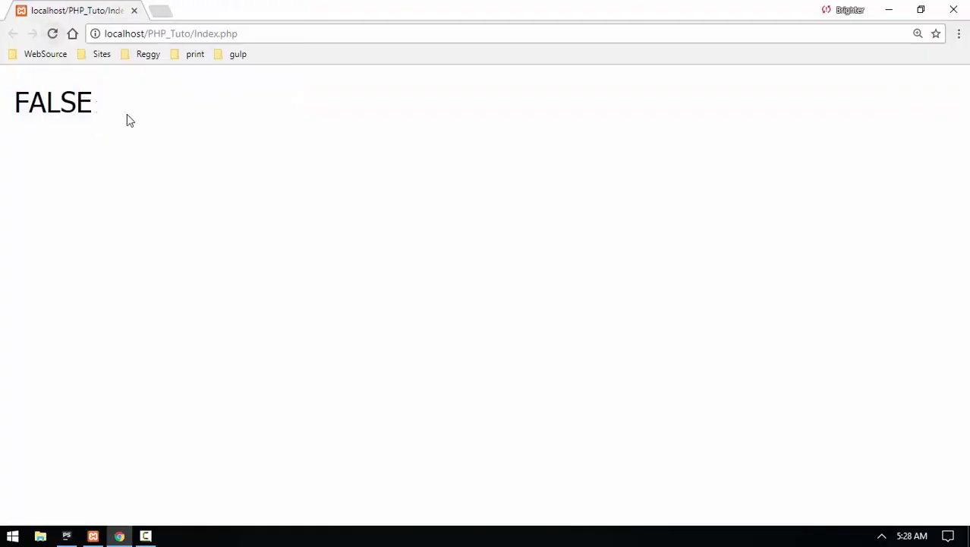
pyautogui.moveTo(129, 120); pyautogui.dragTo(5, 101)
pyautogui.hotkey('alt', 'Tab')
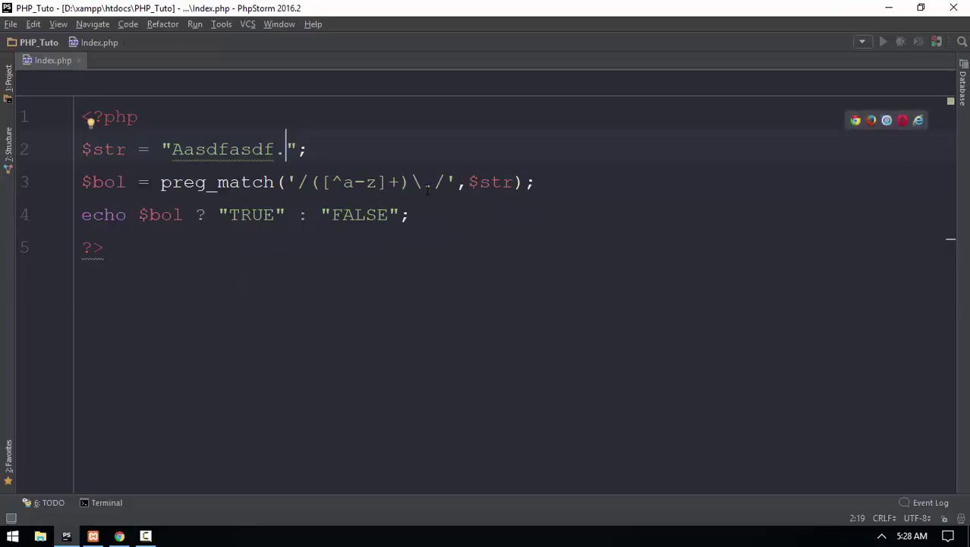
# Trim the letters before the dot in $str, down to 'A.', and recheck the page.
pyautogui.click(426, 185)
pyautogui.moveTo(274, 149); pyautogui.dragTo(183, 149)
pyautogui.press('BackSpace')
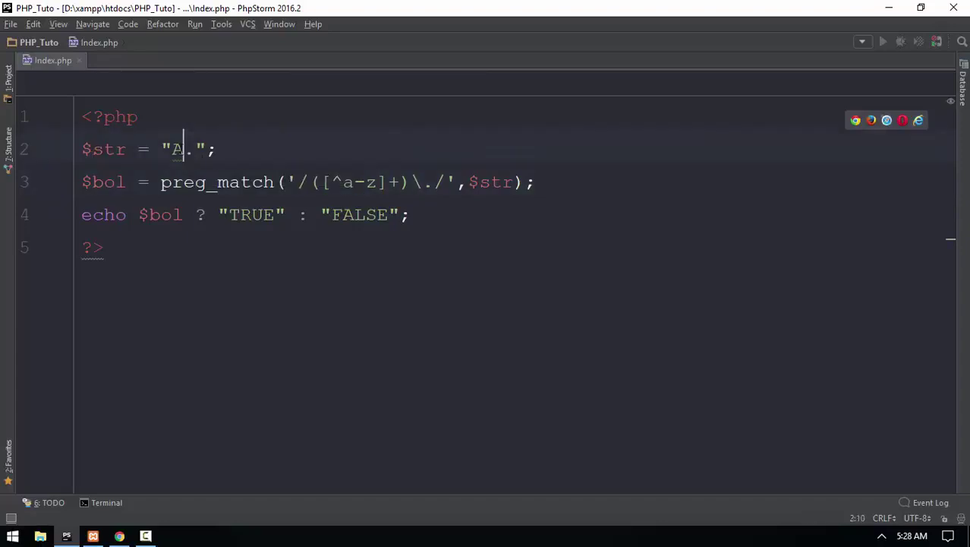
pyautogui.hotkey('alt', 'Tab')
pyautogui.click(53, 35)
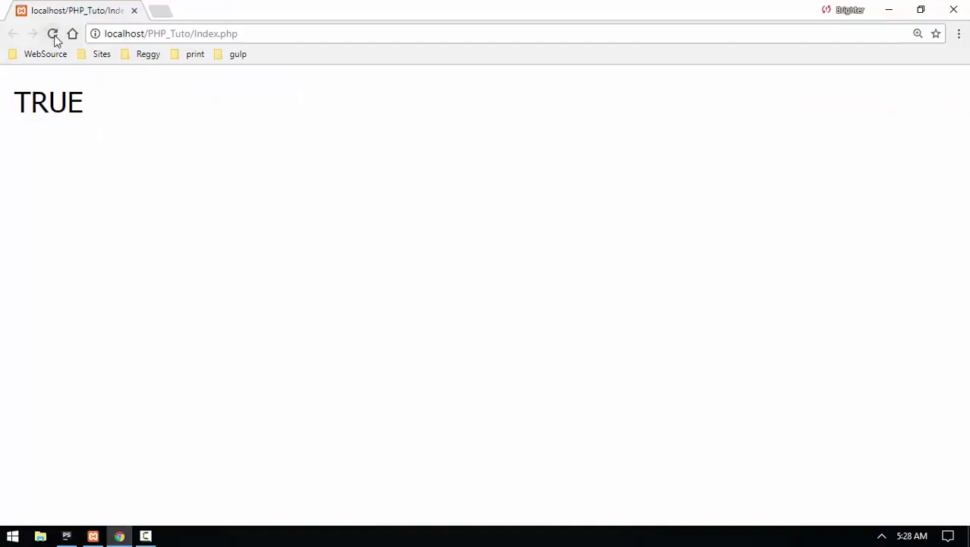
pyautogui.hotkey('alt', 'Tab')
pyautogui.write('asdfasdfasd')
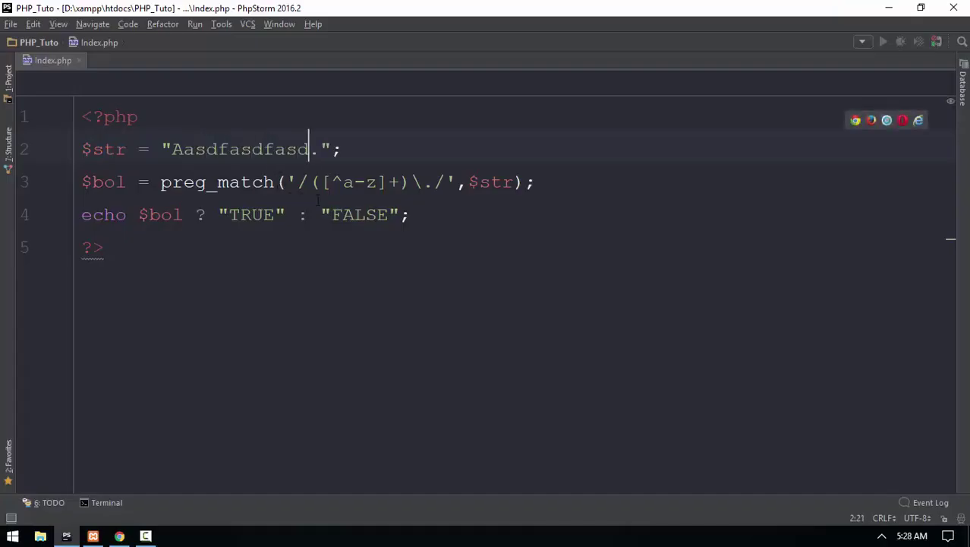
pyautogui.press('BackSpace')
pyautogui.press('BackSpace')
pyautogui.press('BackSpace')
pyautogui.press('BackSpace')
pyautogui.press('BackSpace')
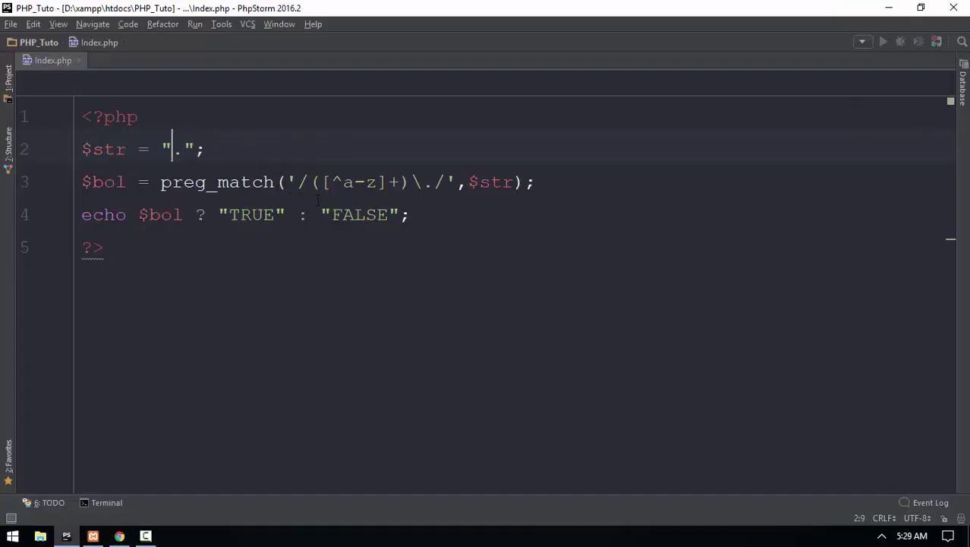
pyautogui.write('A')
pyautogui.hotkey('alt', 'Tab')
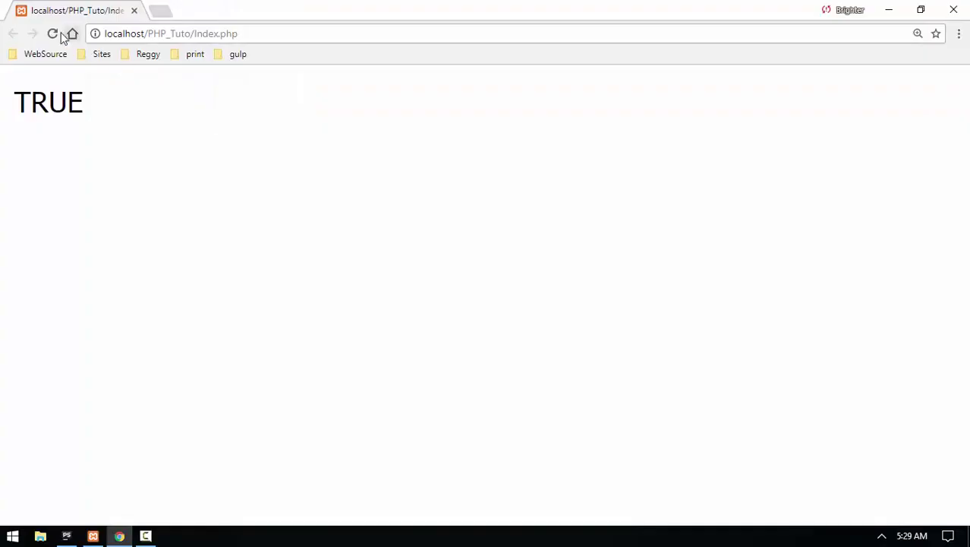
# Add a second group (a-z) after \. in the pattern; the page shows FALSE.
pyautogui.click(52, 33)
pyautogui.hotkey('alt', 'Tab')
pyautogui.click(434, 182)
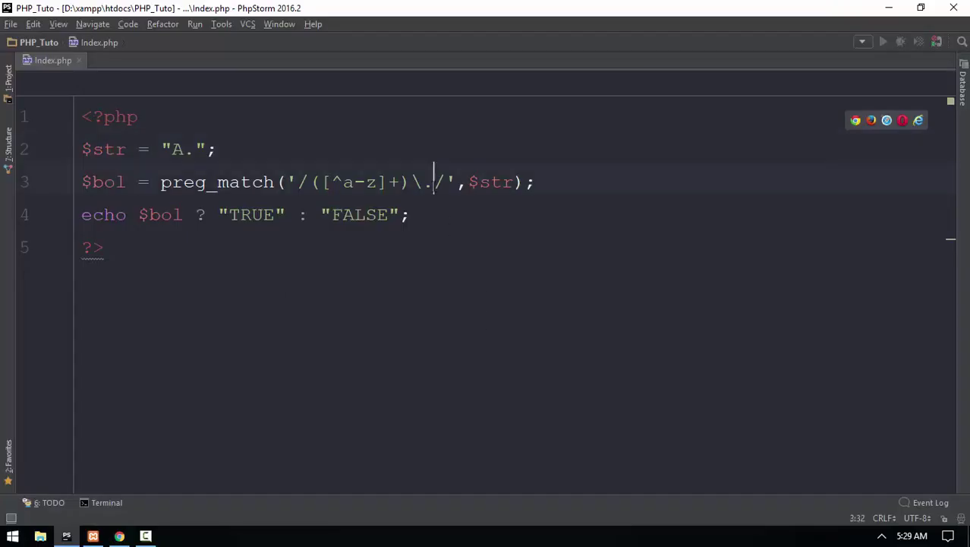
pyautogui.write('()')
pyautogui.press('Left')
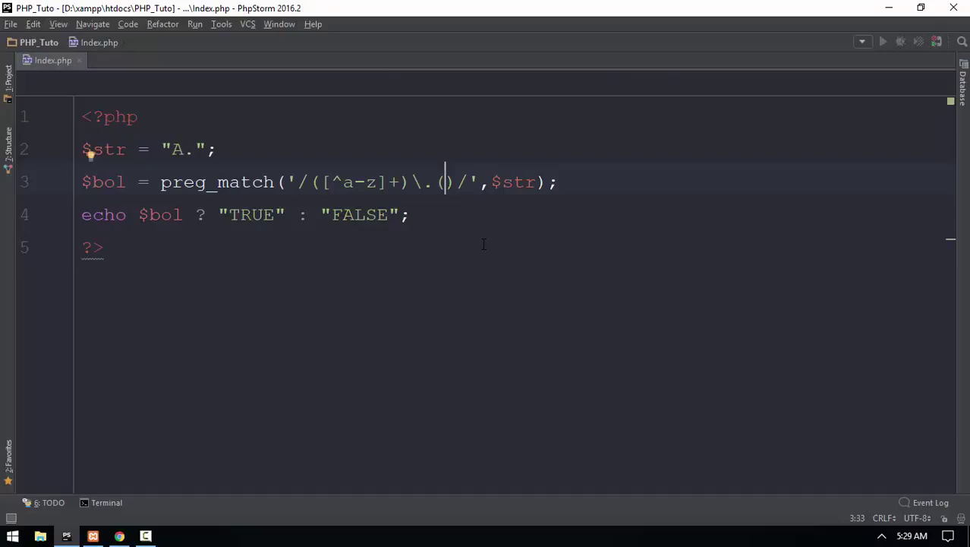
pyautogui.write('a-z')
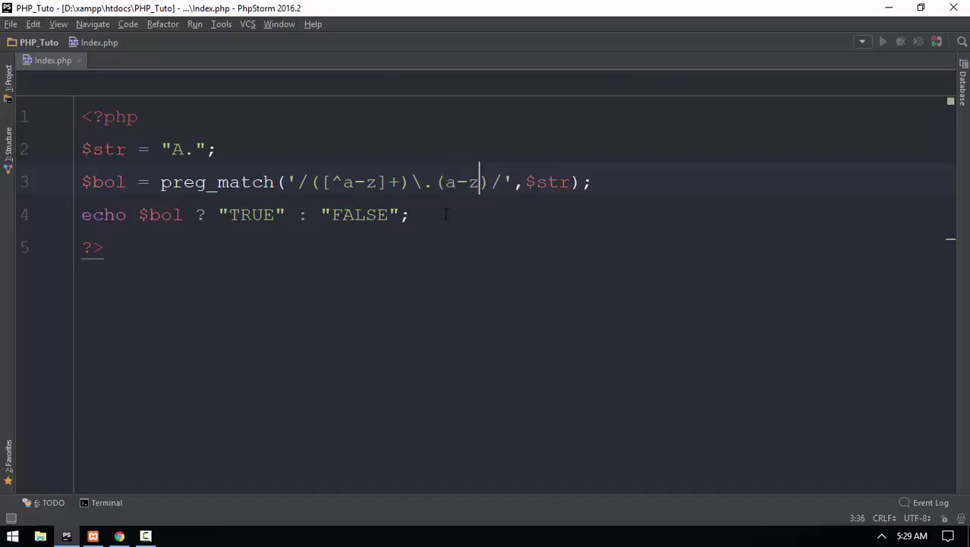
pyautogui.hotkey('alt', 'Tab')
pyautogui.click(53, 33)
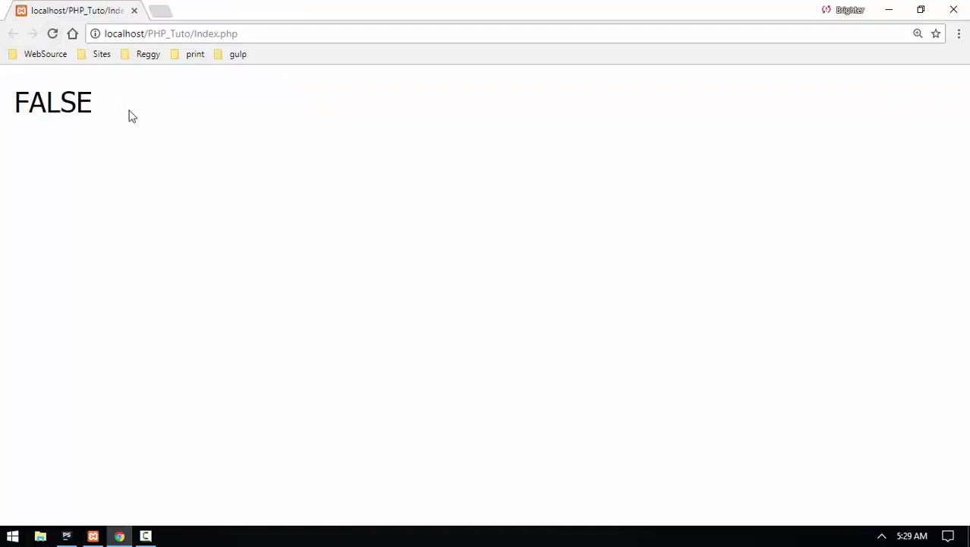
pyautogui.moveTo(122, 110); pyautogui.dragTo(16, 124)
pyautogui.hotkey('alt', 'Tab')
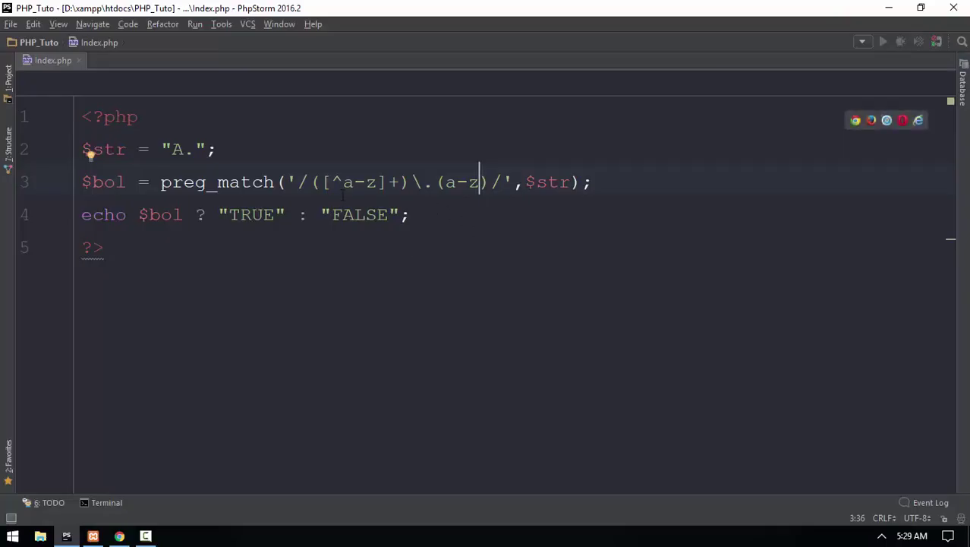
# Highlight the pattern groups, append 'a' to make $str 'A.a', and recheck for FALSE.
pyautogui.click(388, 181)
pyautogui.moveTo(388, 181); pyautogui.dragTo(308, 182)
pyautogui.click(425, 183)
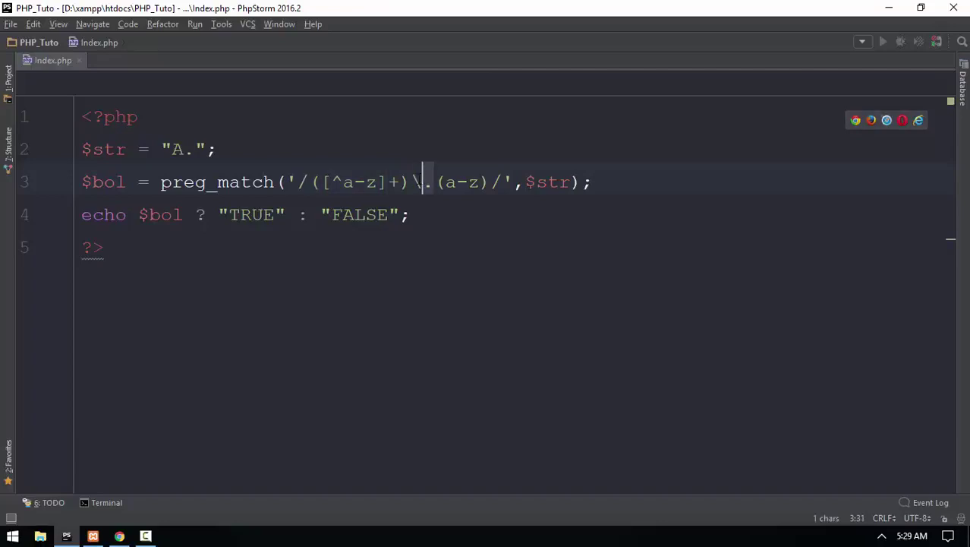
pyautogui.click(183, 149)
pyautogui.moveTo(183, 148)
pyautogui.mouseDown()
pyautogui.moveTo(172, 149)
pyautogui.moveTo(183, 148)
pyautogui.mouseUp()
pyautogui.click(195, 148)
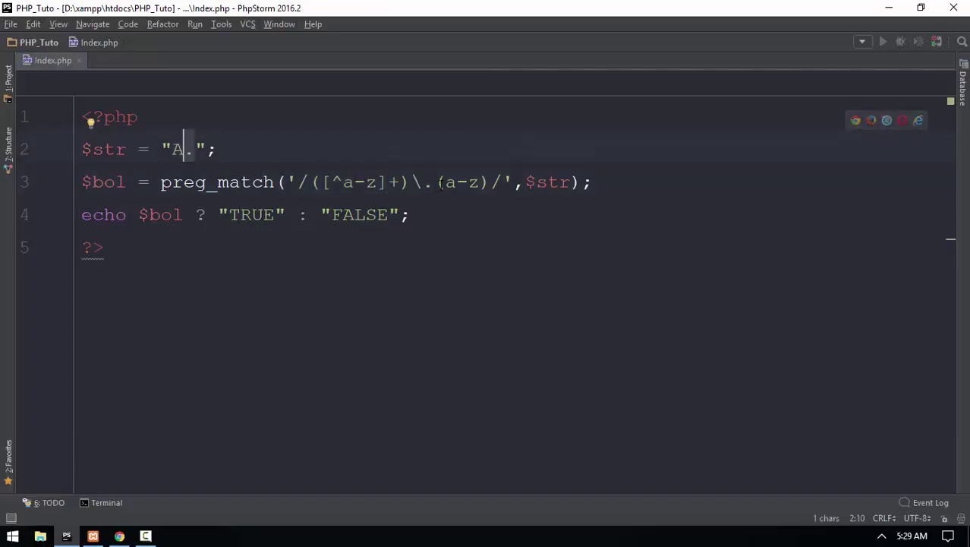
pyautogui.moveTo(437, 184); pyautogui.dragTo(479, 184)
pyautogui.click(195, 149)
pyautogui.write('a')
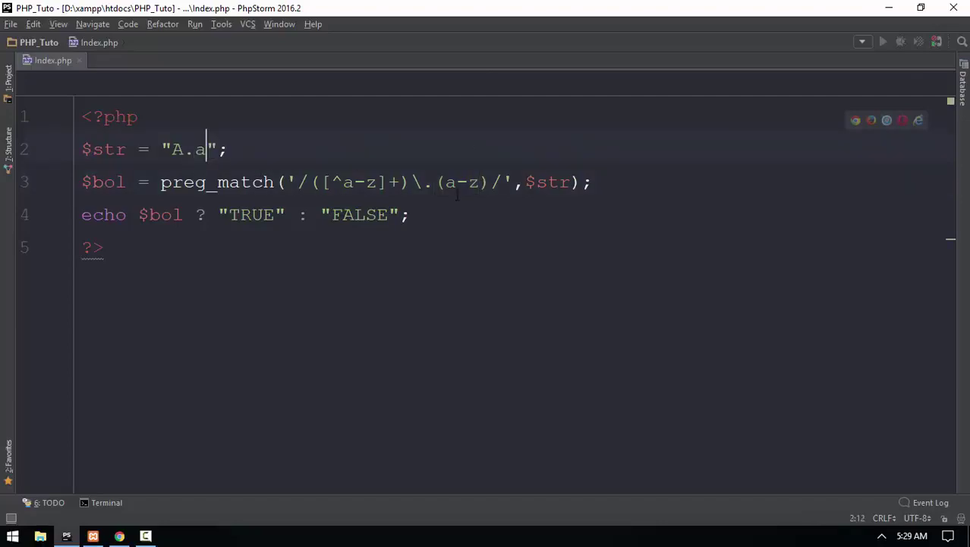
pyautogui.hotkey('alt', 'Tab')
pyautogui.click(52, 35)
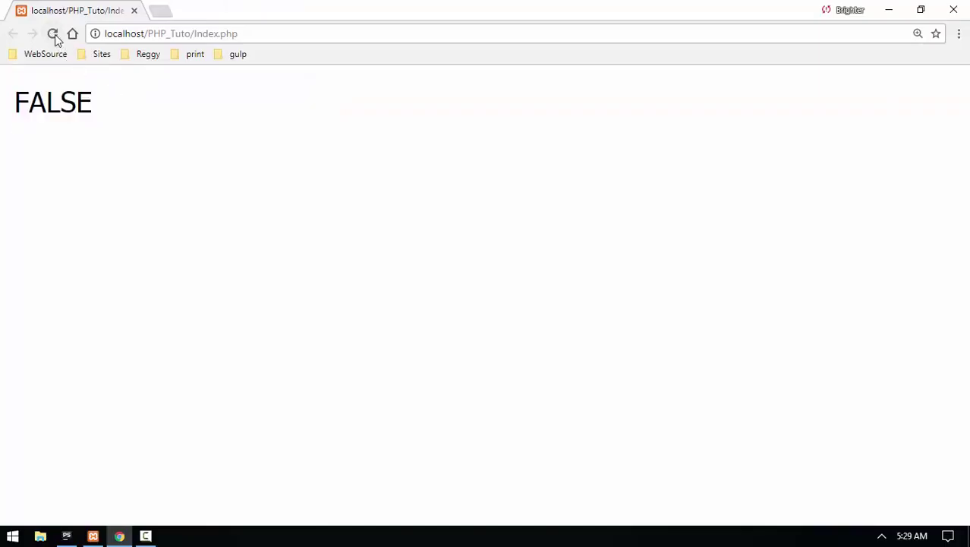
pyautogui.hotkey('alt', 'Tab')
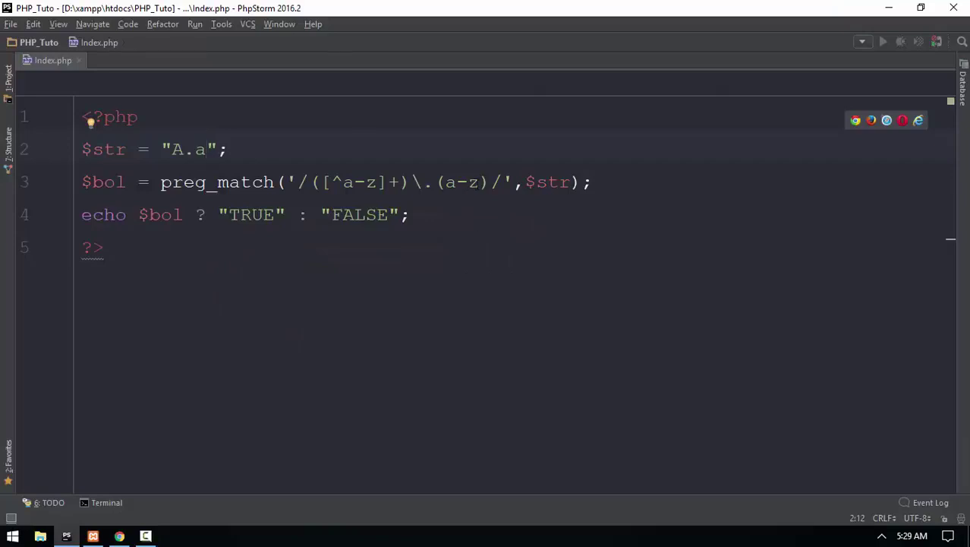
# Turn the second group into the bracketed class [a-z] and recheck the page.
pyautogui.moveTo(482, 182); pyautogui.dragTo(443, 182)
pyautogui.press('BackSpace')
pyautogui.write('[')
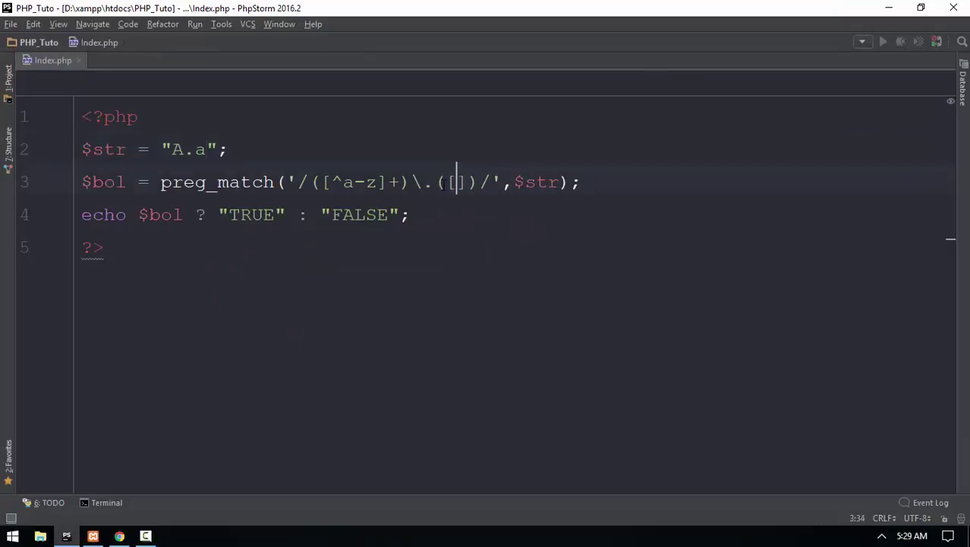
pyautogui.write('a-z')
pyautogui.hotkey('alt', 'Tab')
pyautogui.click(52, 34)
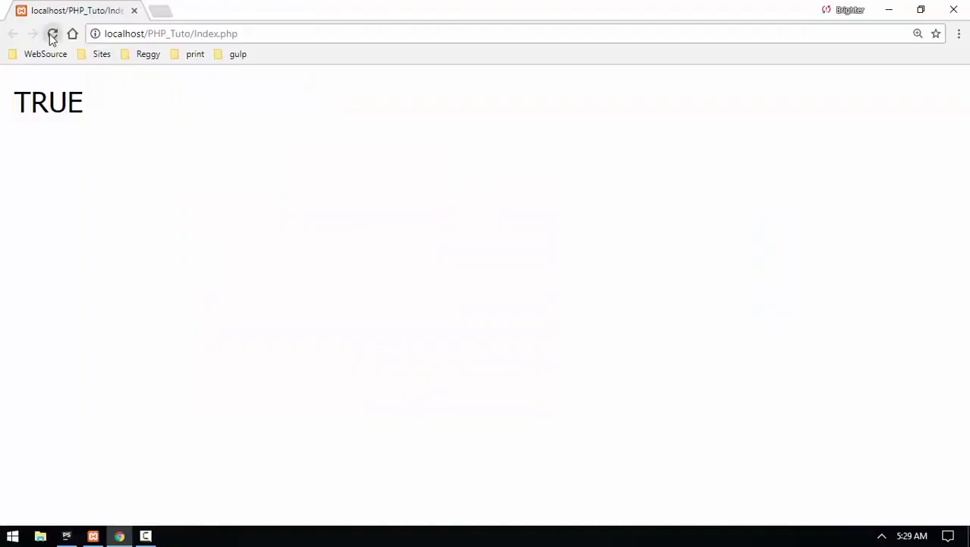
pyautogui.hotkey('alt', 'Tab')
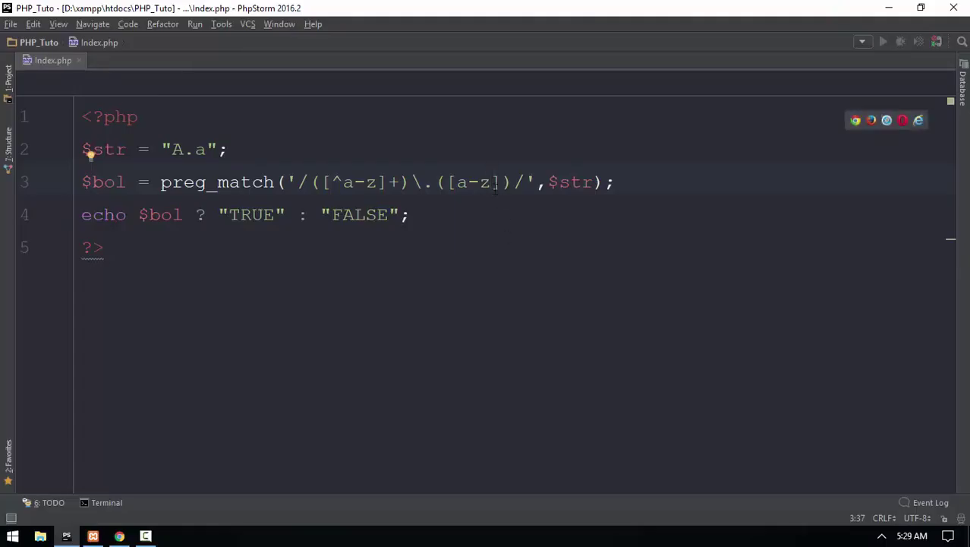
pyautogui.click(503, 183)
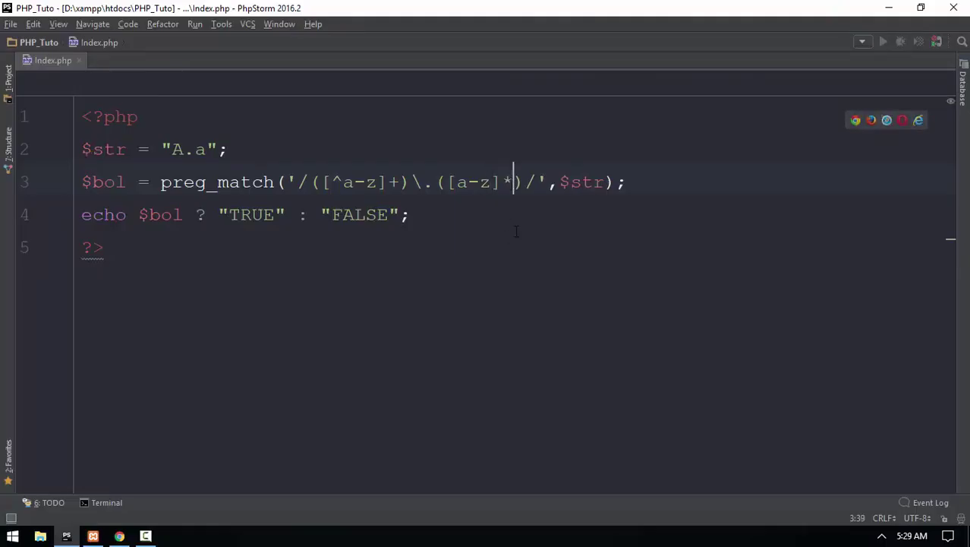
# Delete the trailing 'a' so $str is 'A.', highlighting the pattern's parts.
pyautogui.click(206, 150)
pyautogui.press('BackSpace')
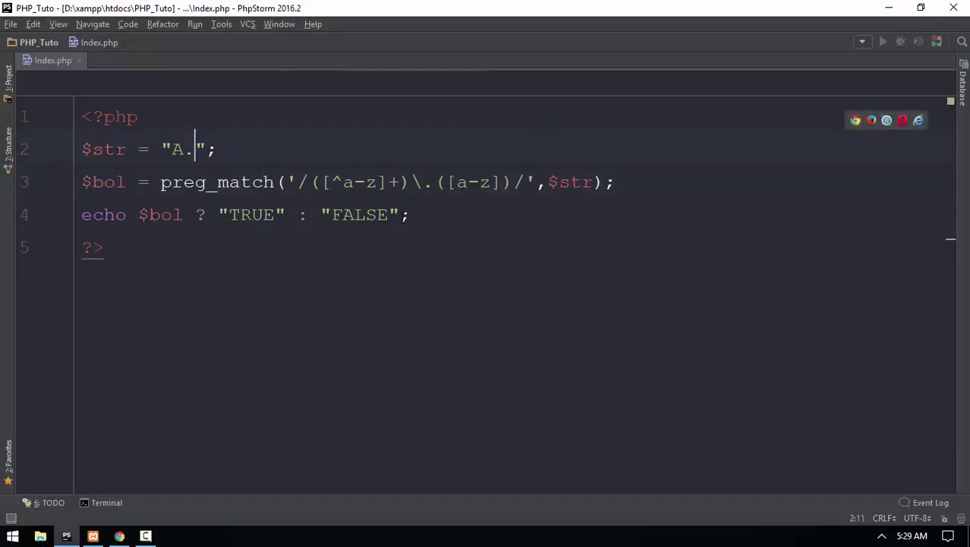
pyautogui.moveTo(376, 182); pyautogui.dragTo(321, 183)
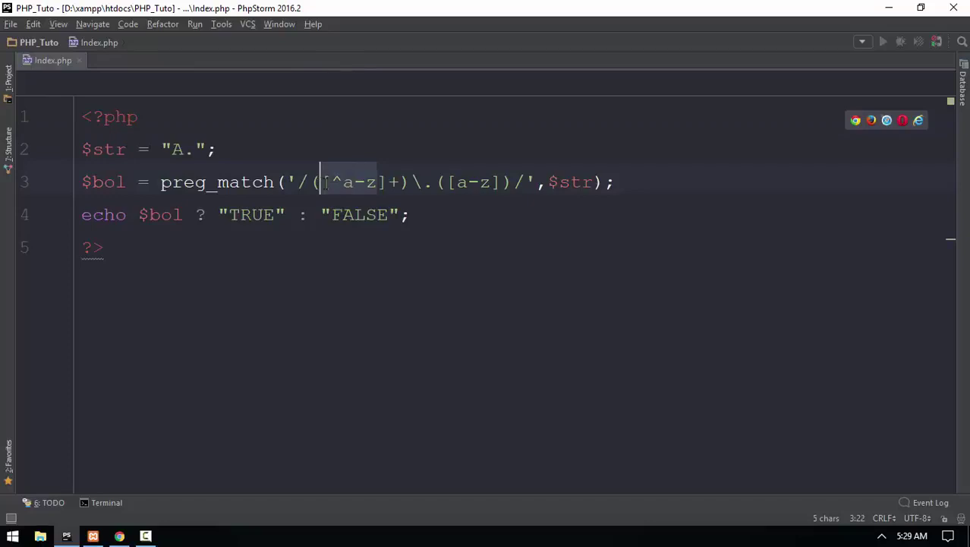
pyautogui.moveTo(183, 149); pyautogui.dragTo(160, 148)
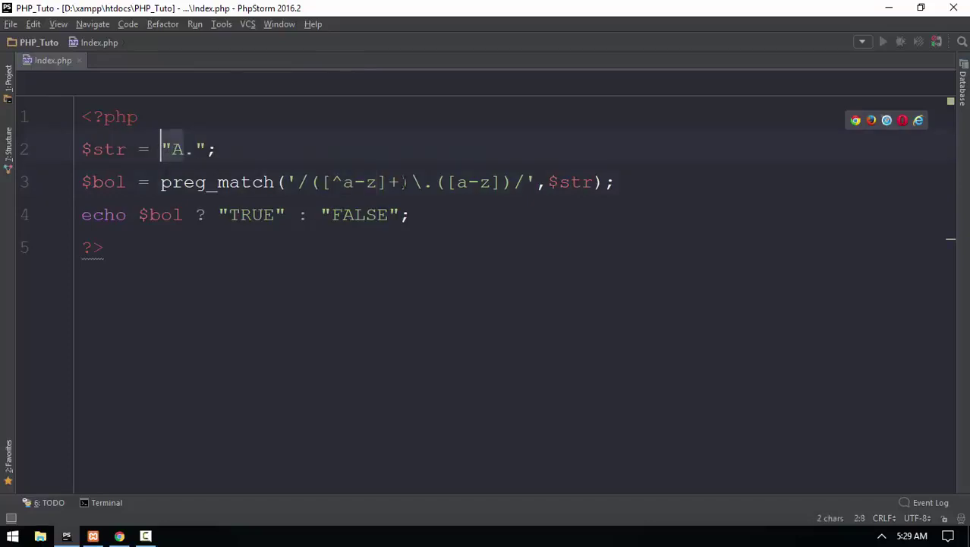
pyautogui.click(400, 182)
# Extend $str to 'ADBDDFD.' while highlighting the pattern's letter classes.
pyautogui.click(183, 149)
pyautogui.write('DBDDFD')
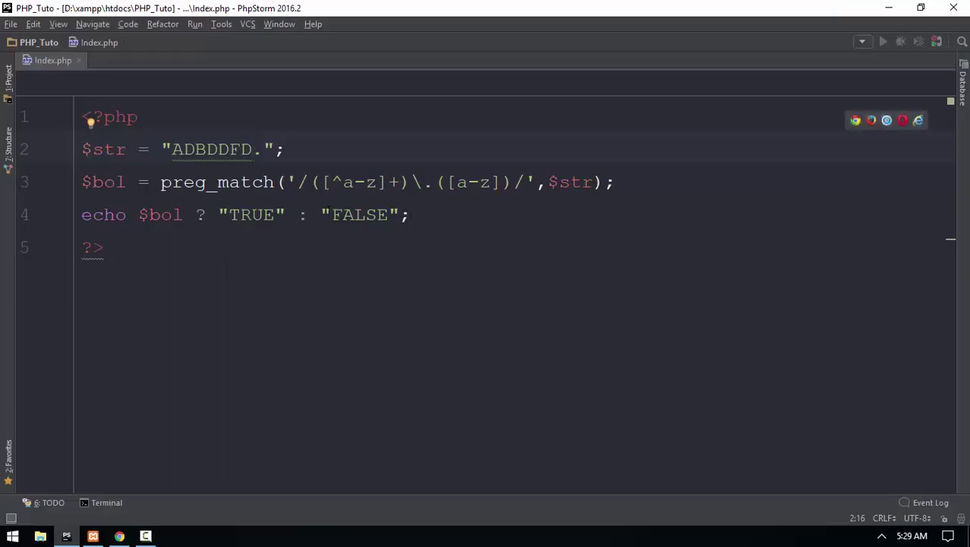
pyautogui.moveTo(509, 188); pyautogui.dragTo(444, 186)
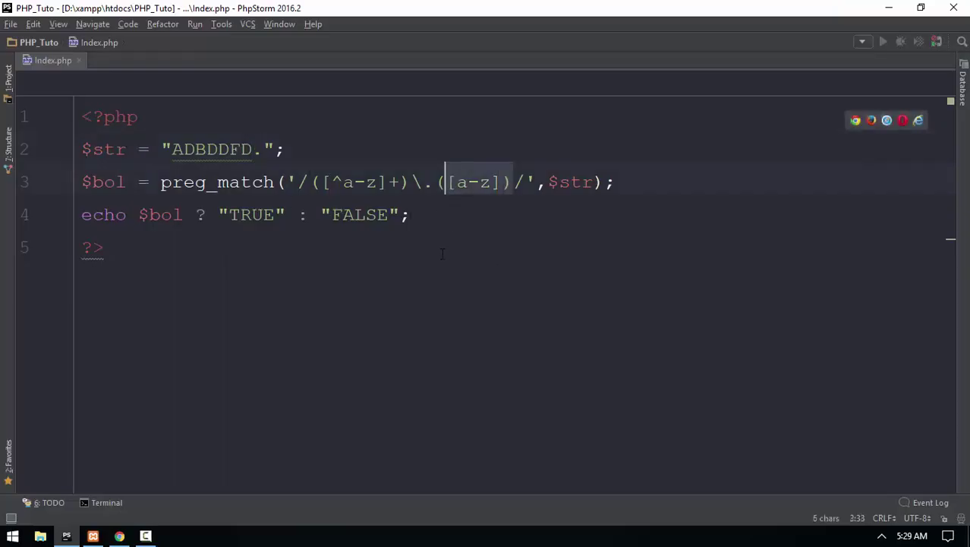
pyautogui.hotkey('ctrl', 'End')
pyautogui.moveTo(516, 183); pyautogui.dragTo(445, 182)
pyautogui.moveTo(378, 182); pyautogui.dragTo(333, 182)
pyautogui.click(400, 182)
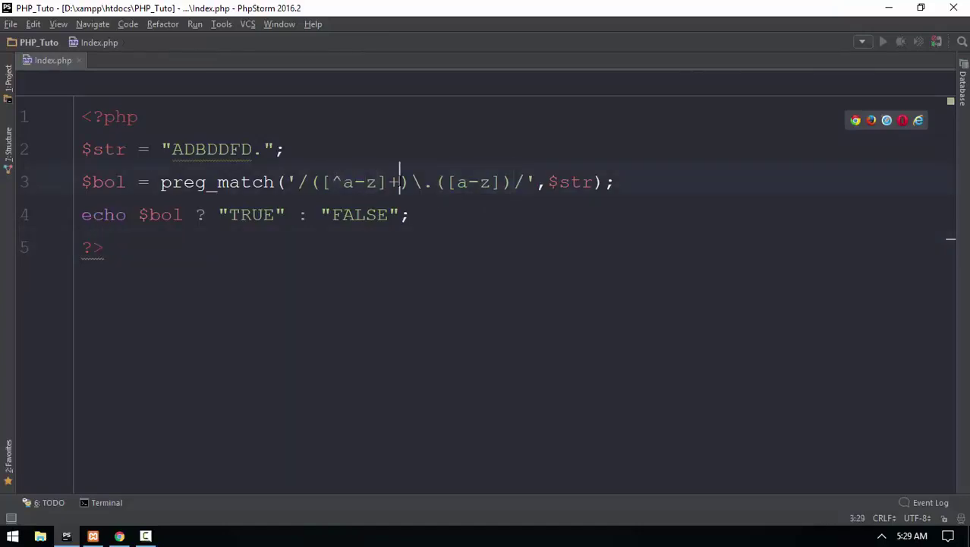
pyautogui.click(252, 150)
pyautogui.moveTo(386, 182)
pyautogui.mouseDown()
pyautogui.moveTo(378, 183)
pyautogui.moveTo(422, 173)
pyautogui.moveTo(502, 182)
pyautogui.mouseUp()
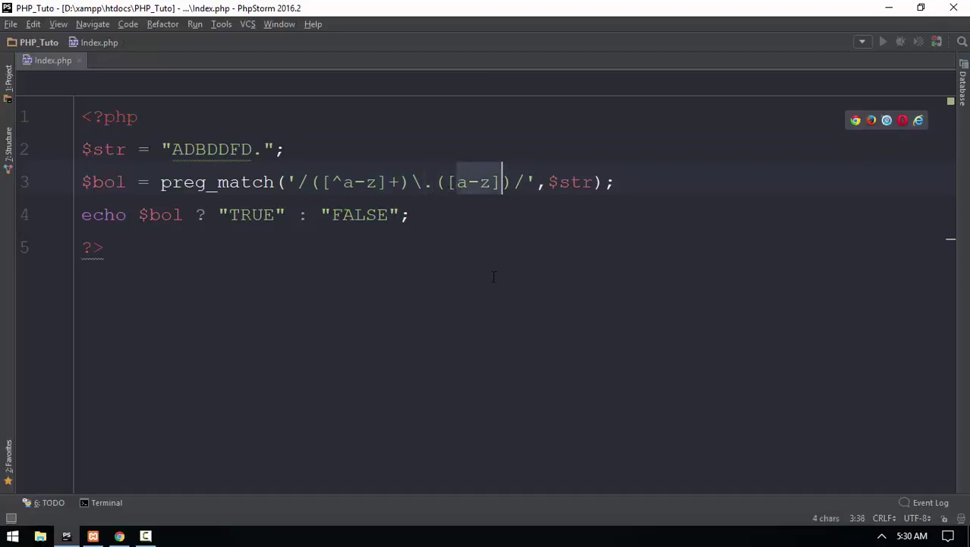
# Append 'a' after the dot and check the page, then delete it and recheck.
pyautogui.click(262, 150)
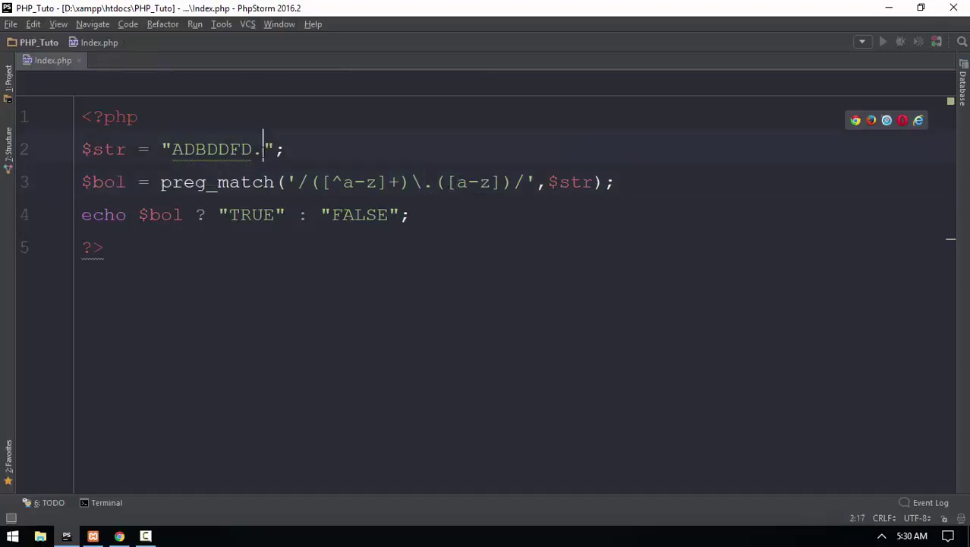
pyautogui.write('a')
pyautogui.hotkey('alt', 'Tab')
pyautogui.click(52, 33)
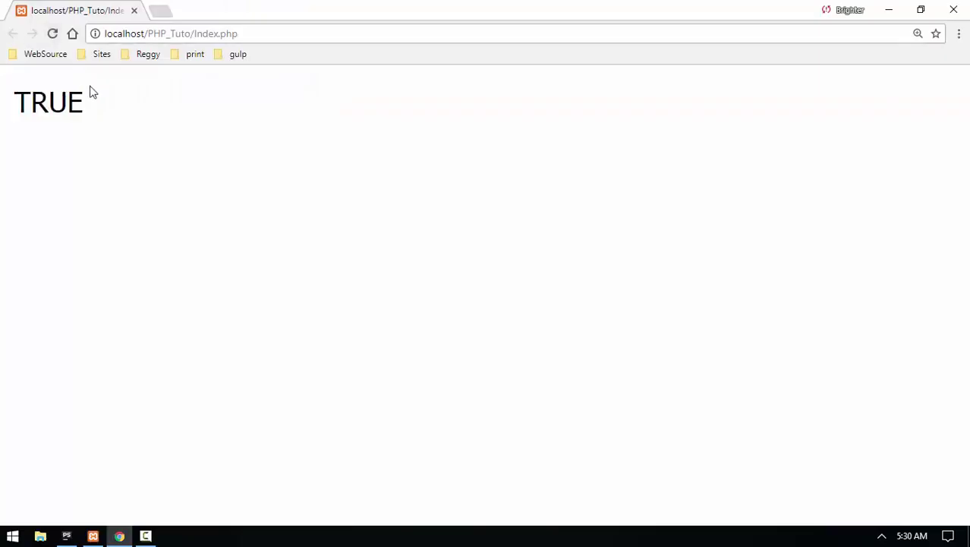
pyautogui.doubleClick(88, 92)
pyautogui.hotkey('alt', 'Tab')
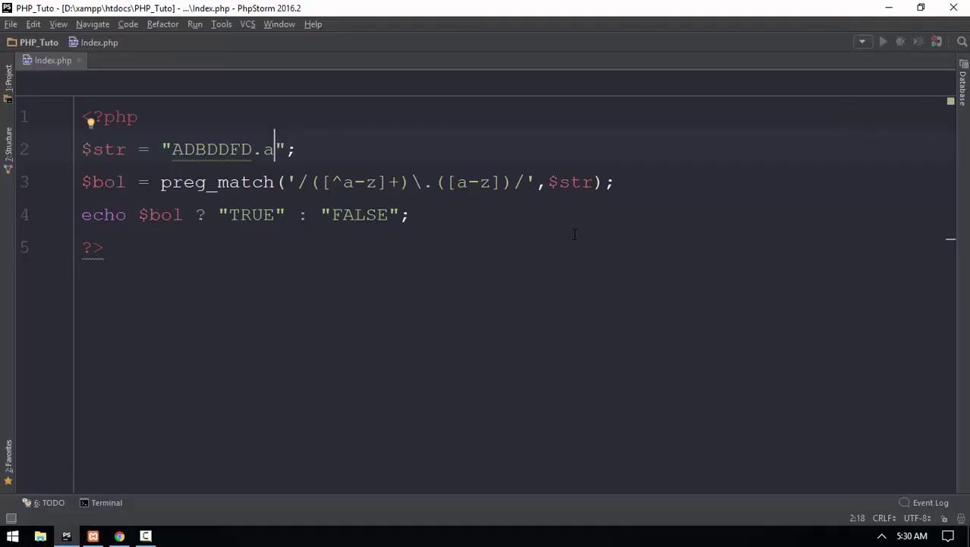
pyautogui.press('BackSpace')
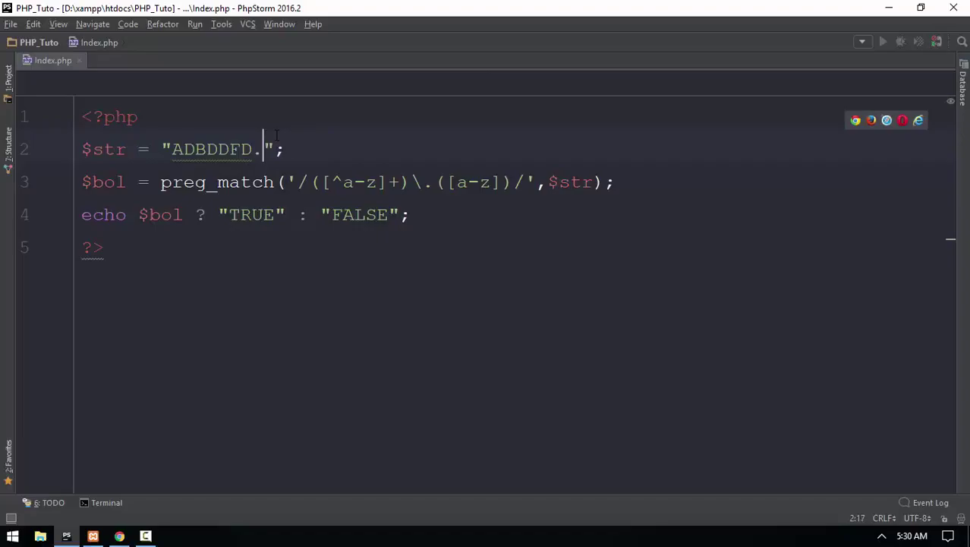
pyautogui.hotkey('alt', 'Tab')
pyautogui.click(53, 34)
pyautogui.hotkey('alt', 'Tab')
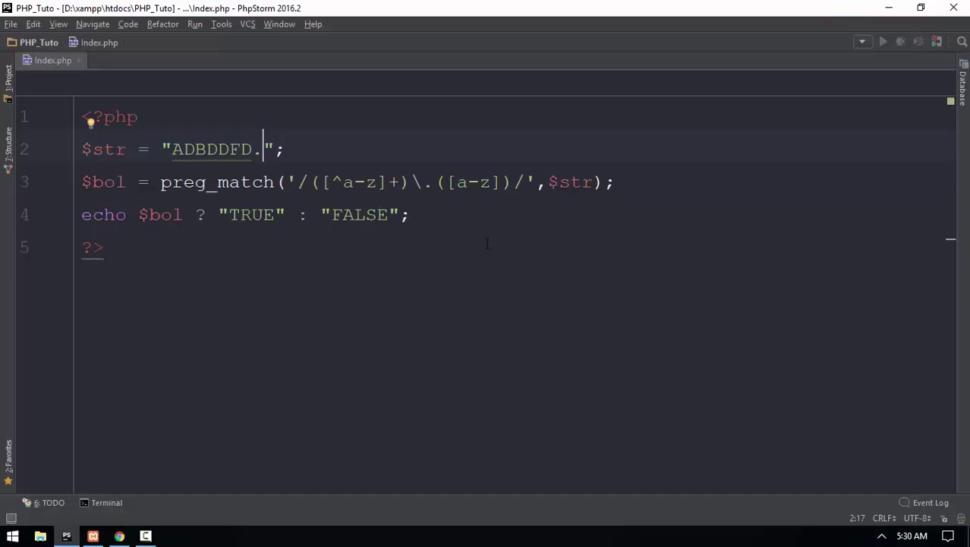
# Append 'd' after the dot and check the page, then delete it and recheck.
pyautogui.moveTo(501, 182); pyautogui.dragTo(423, 182)
pyautogui.click(263, 149)
pyautogui.write('d')
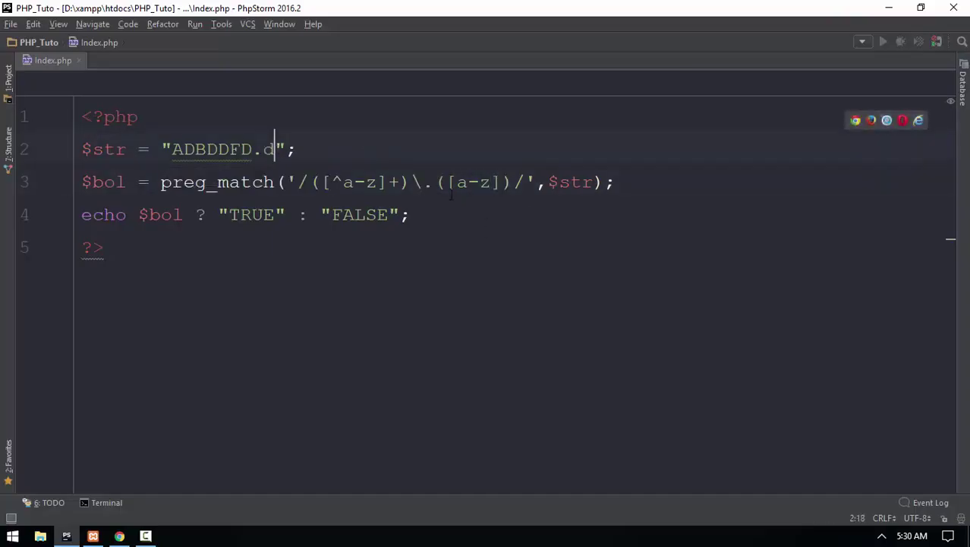
pyautogui.hotkey('alt', 'Tab')
pyautogui.click(52, 34)
pyautogui.hotkey('alt', 'Tab')
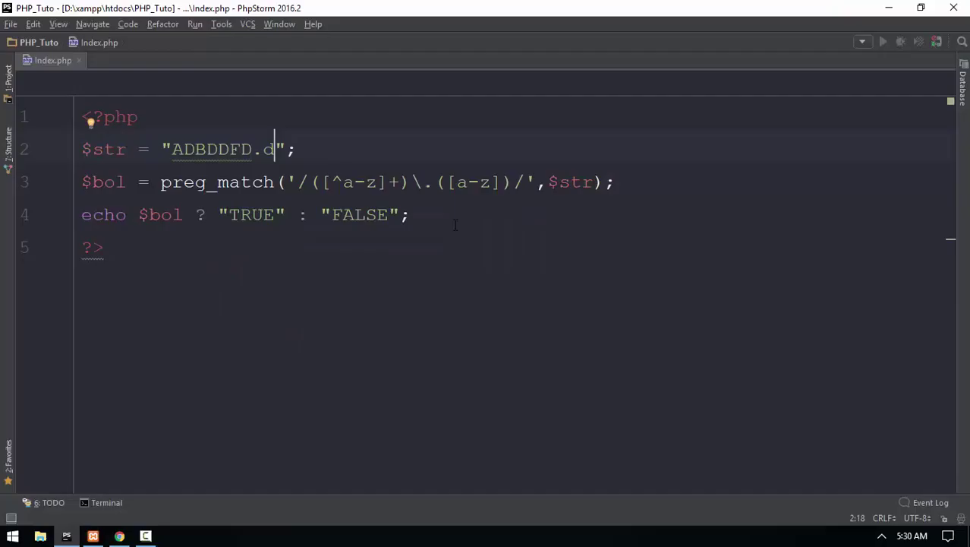
pyautogui.press('BackSpace')
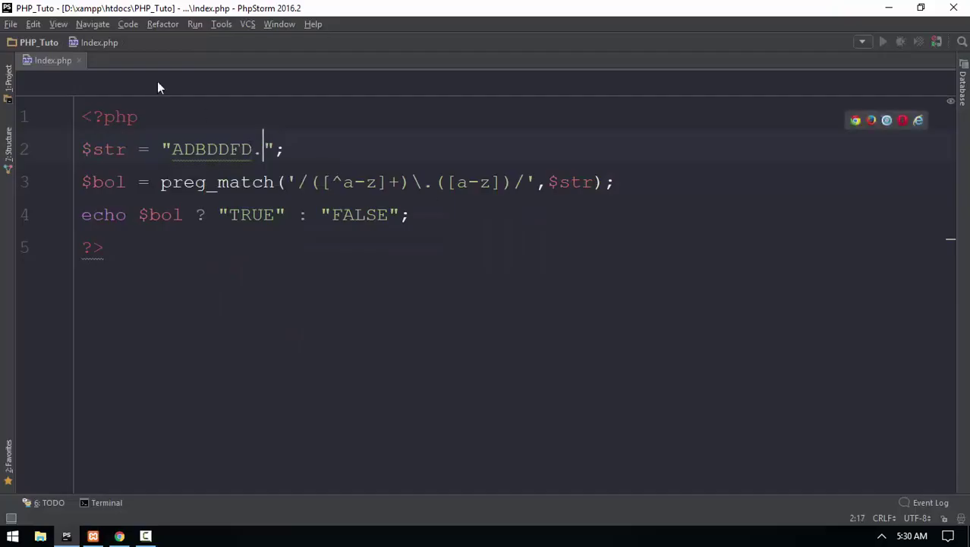
pyautogui.hotkey('alt', 'Tab')
pyautogui.click(52, 33)
# Add * after the second [a-z]; the page shows TRUE.
pyautogui.hotkey('alt', 'Tab')
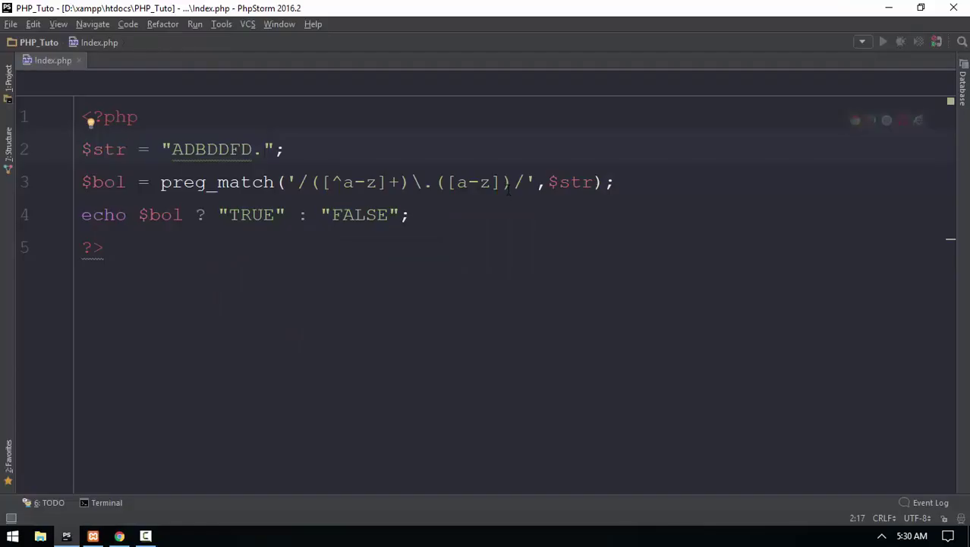
pyautogui.click(508, 188)
pyautogui.write('*')
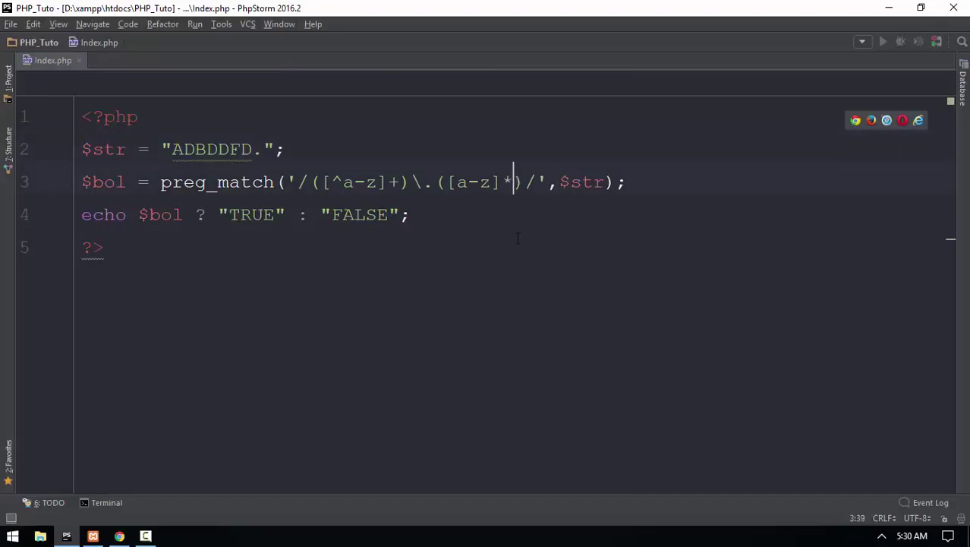
pyautogui.hotkey('alt', 'Tab')
pyautogui.click(52, 33)
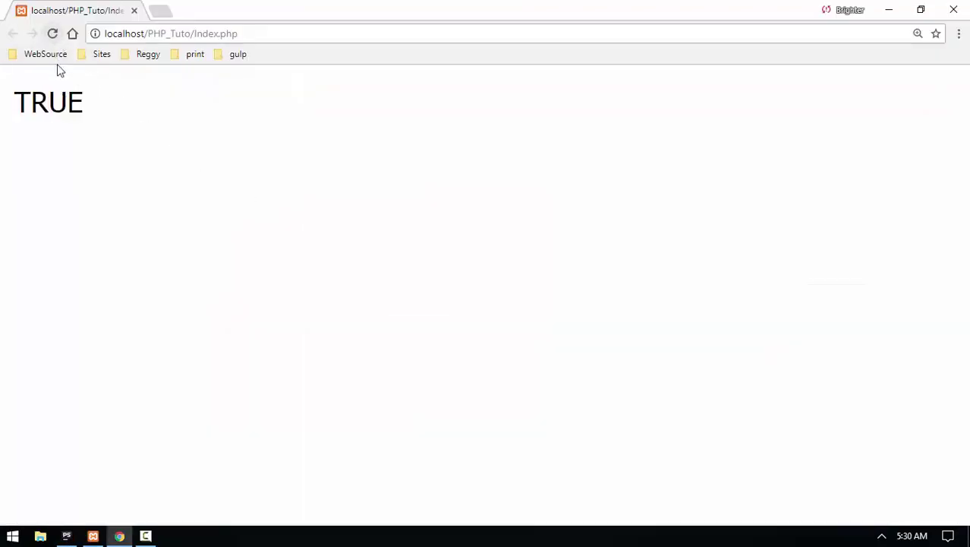
pyautogui.moveTo(115, 113); pyautogui.dragTo(2, 112)
pyautogui.hotkey('alt', 'Tab')
# Try + instead of * so the page shows FALSE, then remove the + again.
pyautogui.click(263, 148)
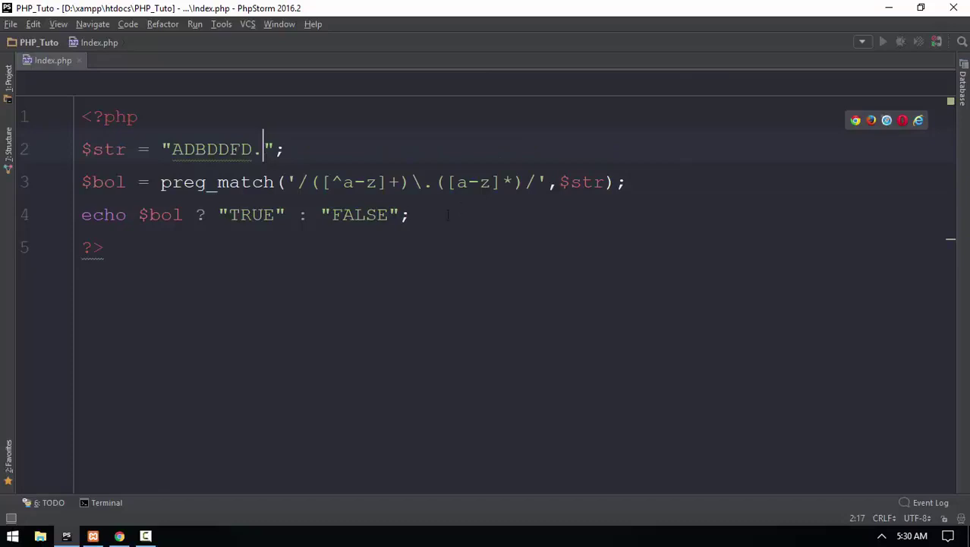
pyautogui.click(507, 182)
pyautogui.click(523, 269)
pyautogui.click(514, 190)
pyautogui.press('BackSpace')
pyautogui.write('+')
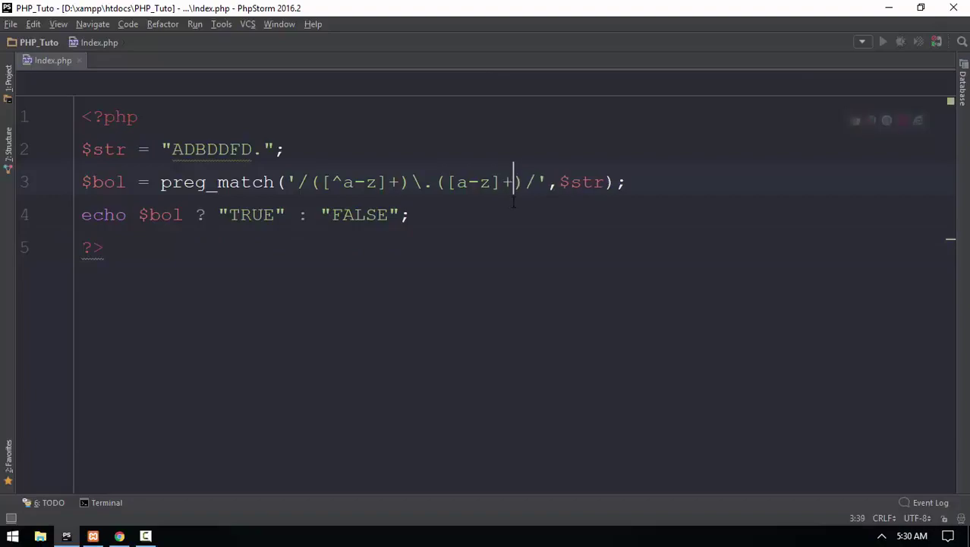
pyautogui.hotkey('alt', 'Tab')
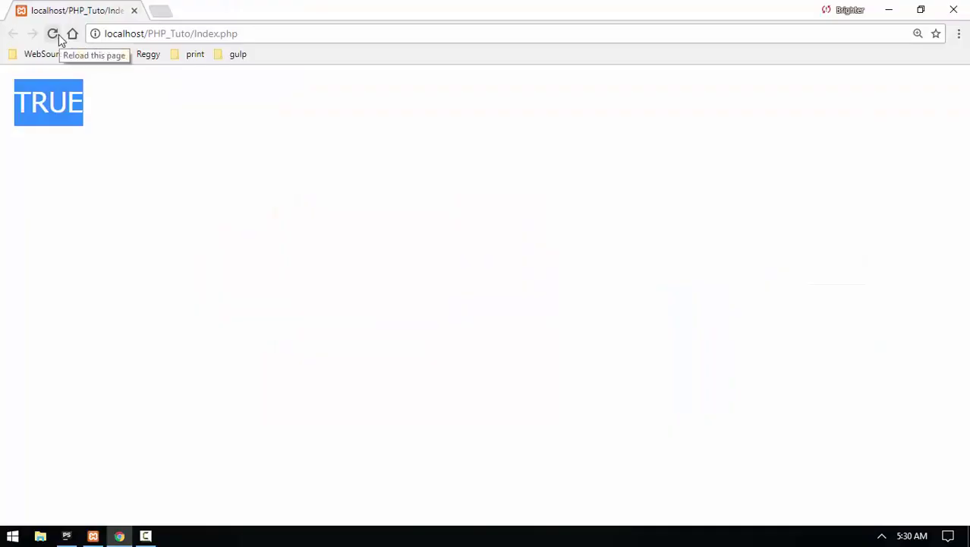
pyautogui.click(53, 34)
pyautogui.moveTo(82, 87); pyautogui.dragTo(5, 102)
pyautogui.hotkey('alt', 'Tab')
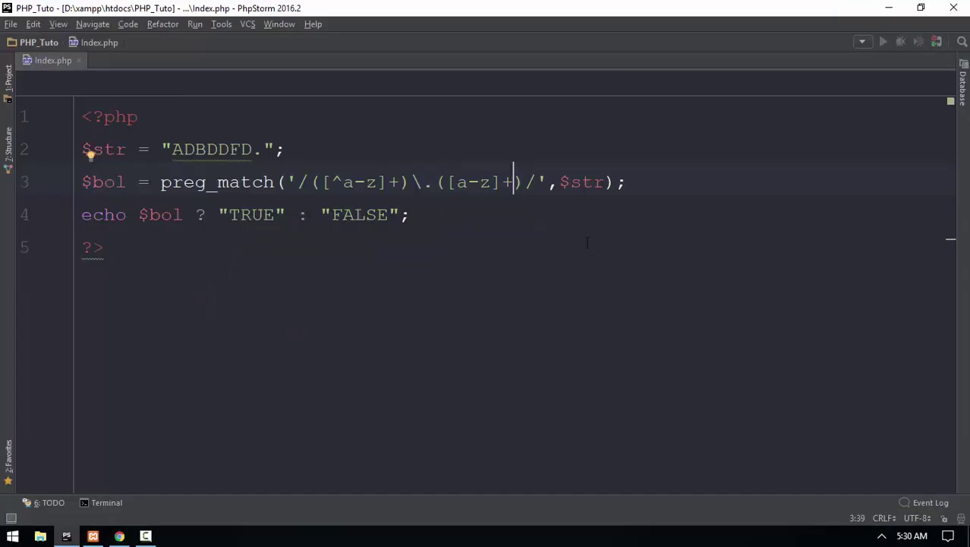
pyautogui.press('BackSpace')
pyautogui.write('*')
# Reformat the code with Ctrl+Alt+L, adding a space before $str, and highlight the pattern groups.
pyautogui.moveTo(426, 215); pyautogui.dragTo(71, 148)
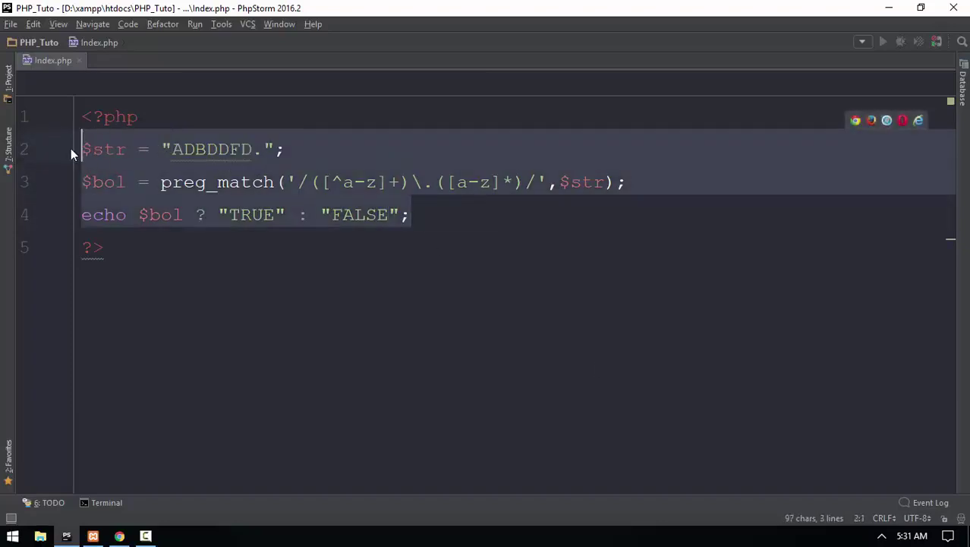
pyautogui.click(493, 232)
pyautogui.hotkey('ctrl', 'alt', 'l')
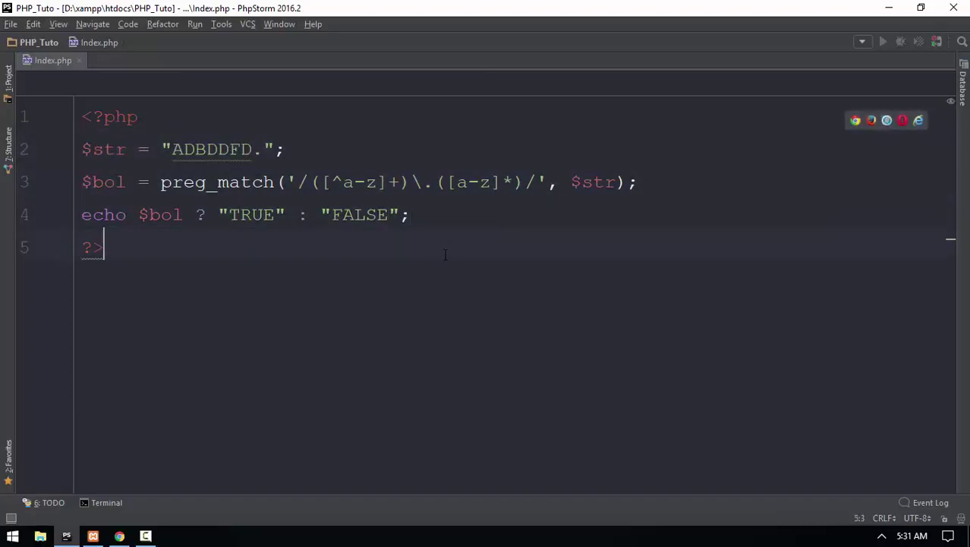
pyautogui.moveTo(525, 182); pyautogui.dragTo(321, 182)
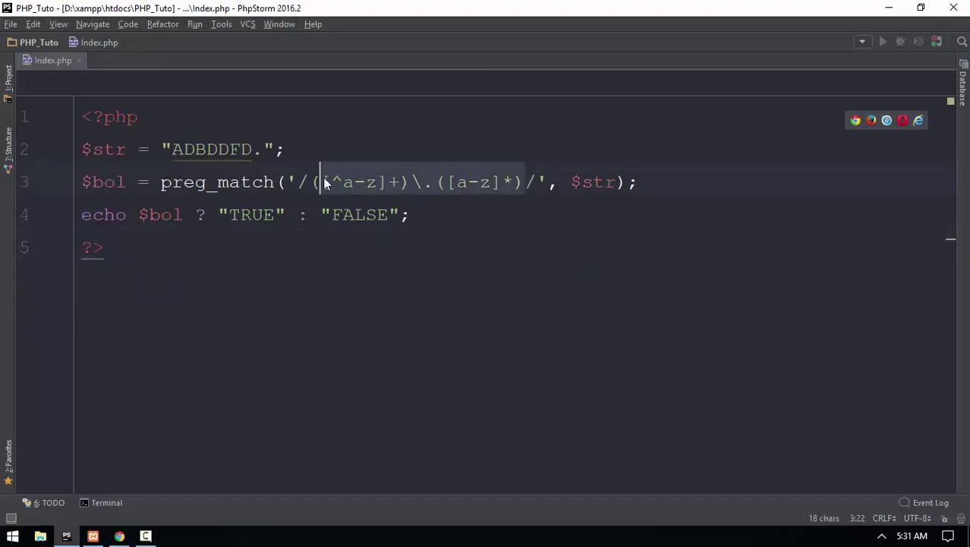
pyautogui.click(425, 215)
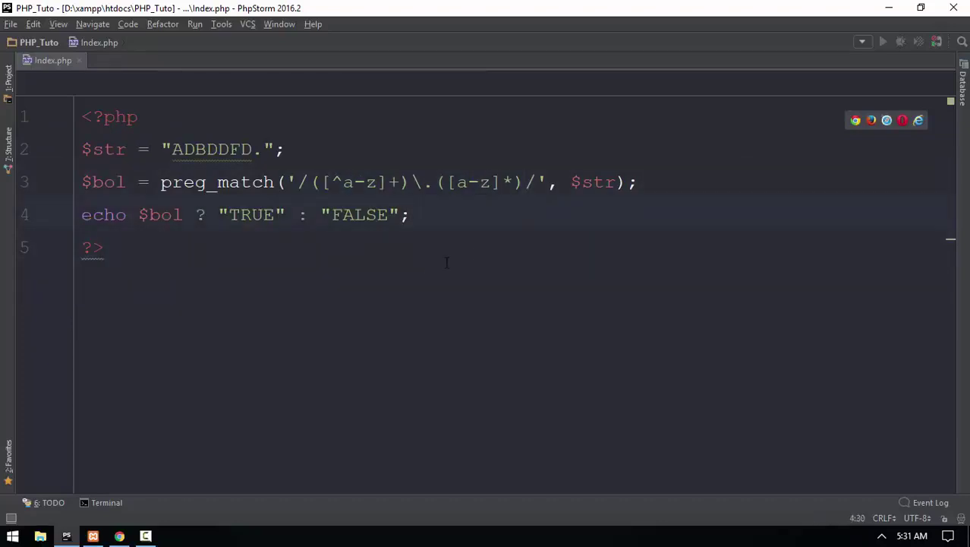